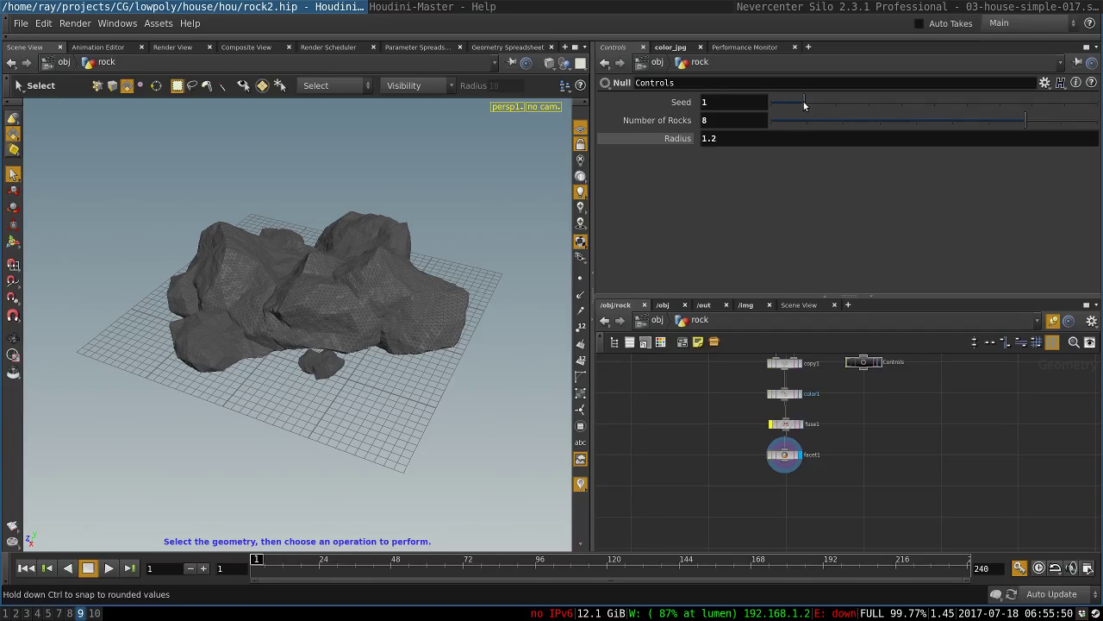
Try several Seed values on the rock pile's controls, including 5 and 8, and return the Seed to 1
left_click(862, 104)
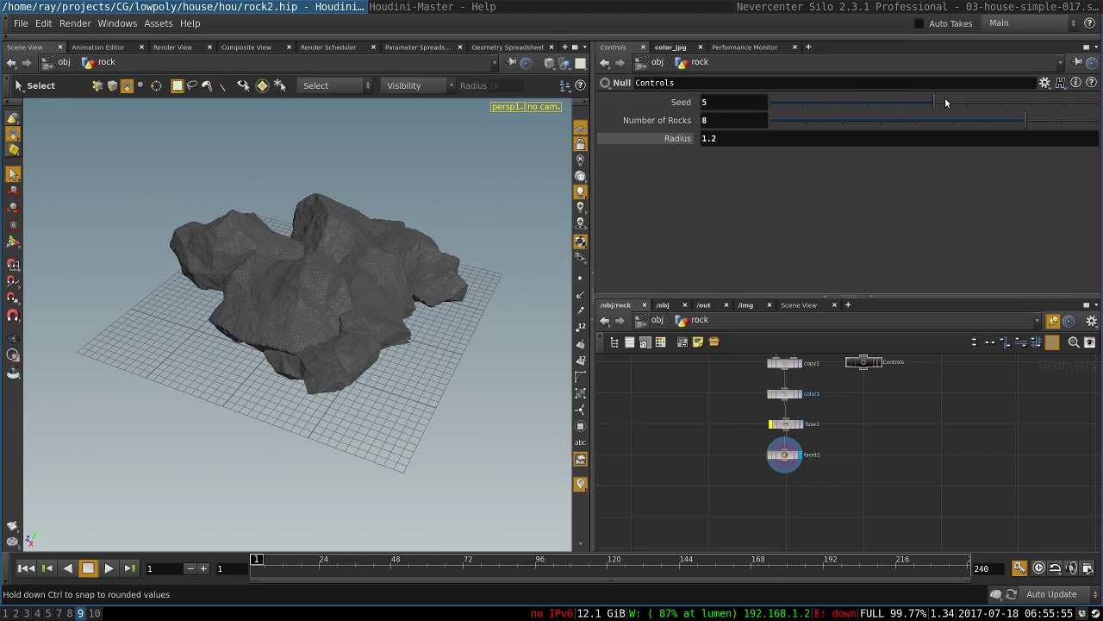
left_click(1004, 103)
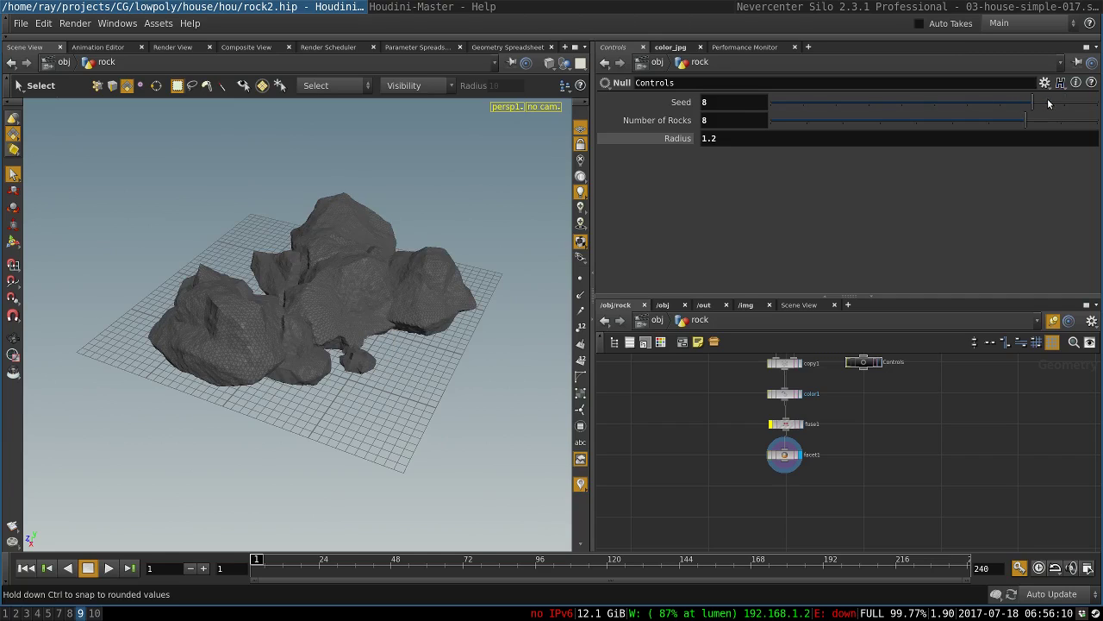
left_click_drag(1053, 102, 801, 110)
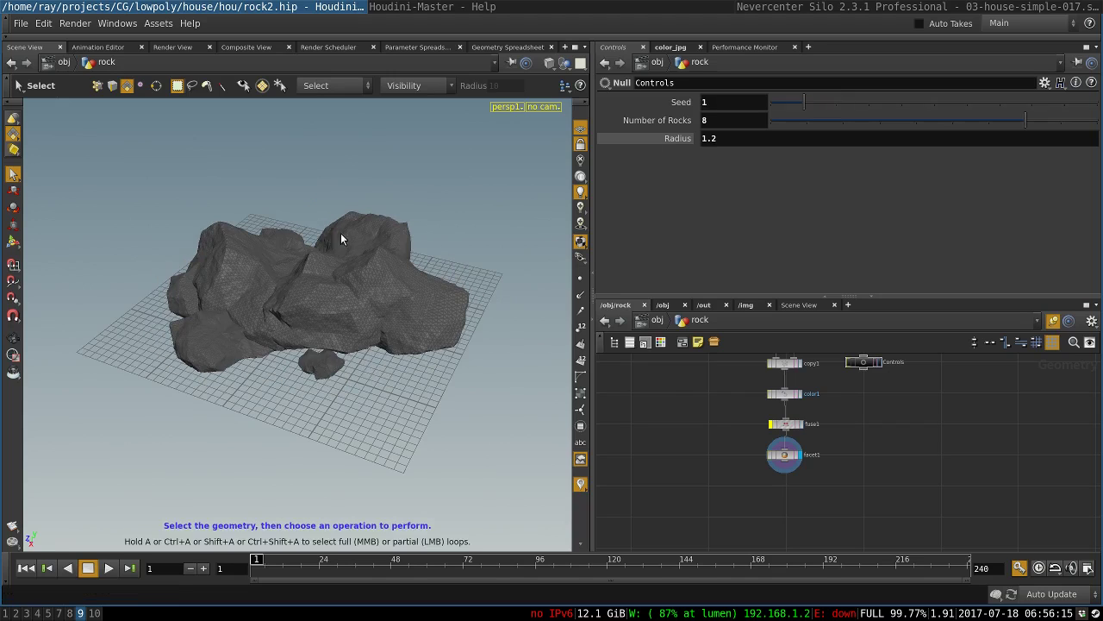
Try 9 rocks with the Radius raised to 6.62, and undo these control changes
left_click_drag(1025, 121, 1062, 123)
left_click_drag(780, 135, 859, 130)
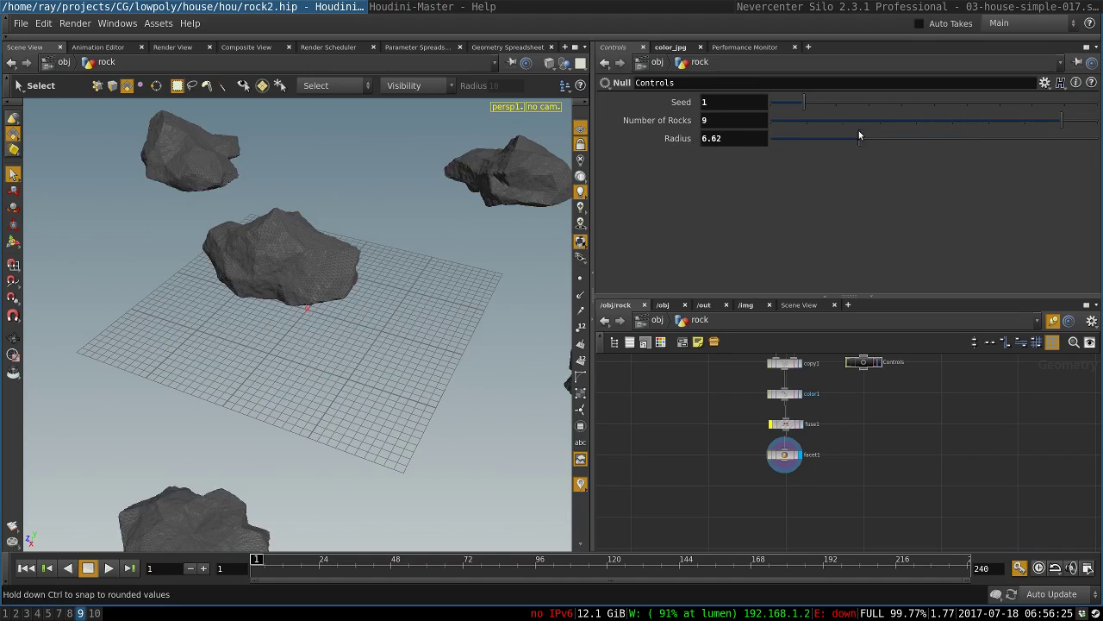
key("ctrl+z")
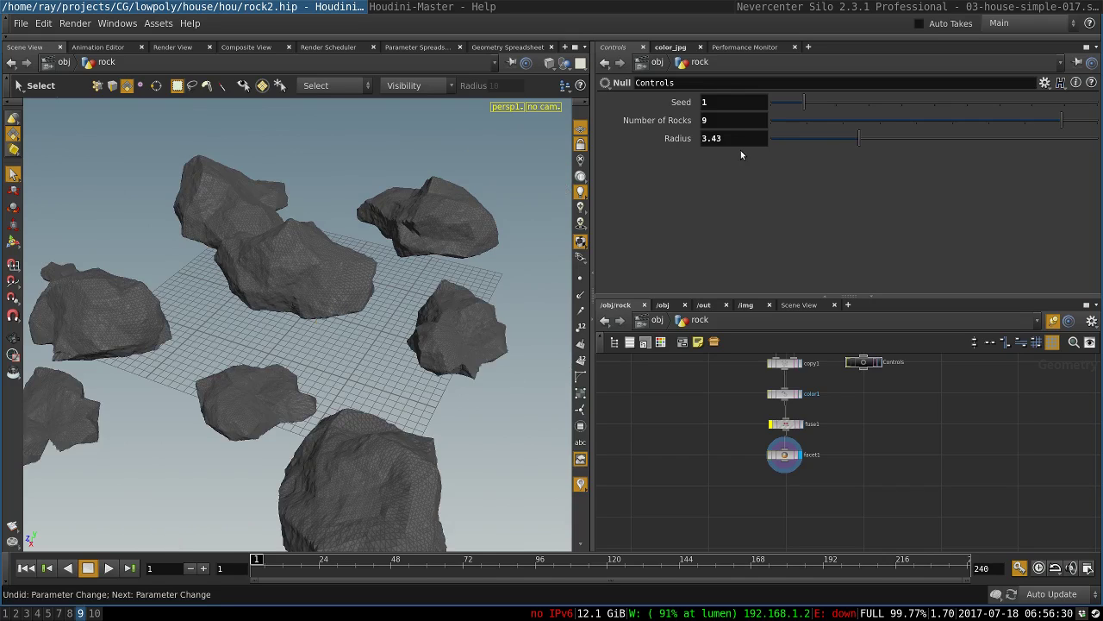
key("ctrl+z")
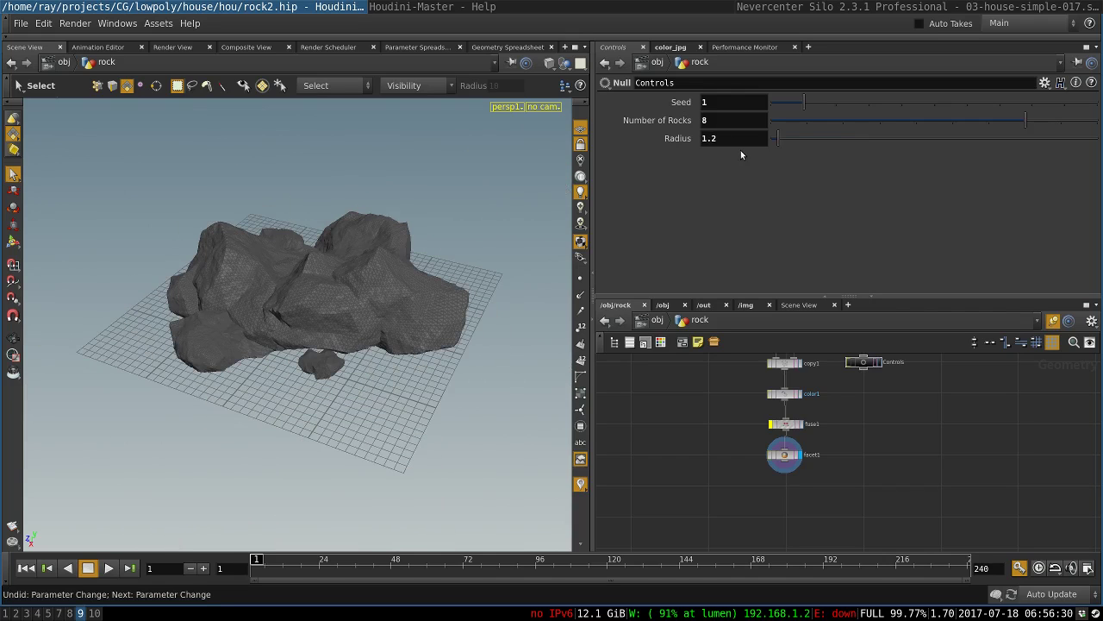
Find the sphere1 node at the start of the rock network, show its parameters and display its geometry
middle_click_drag(730, 401, 699, 486)
middle_click_drag(699, 419, 675, 543)
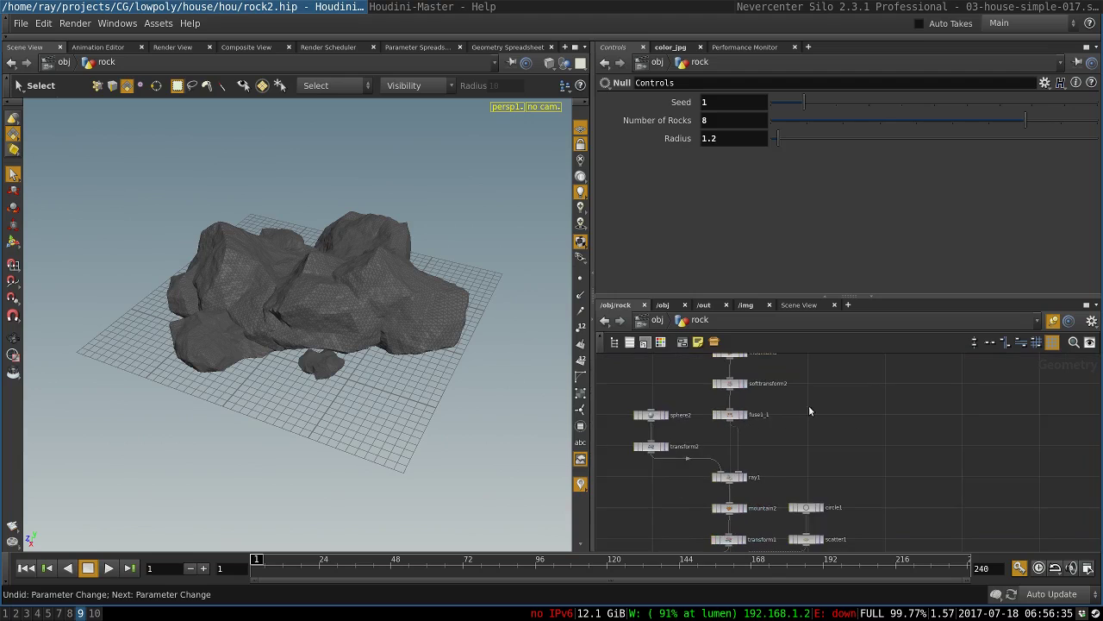
middle_click_drag(811, 405, 818, 503)
left_click(740, 390)
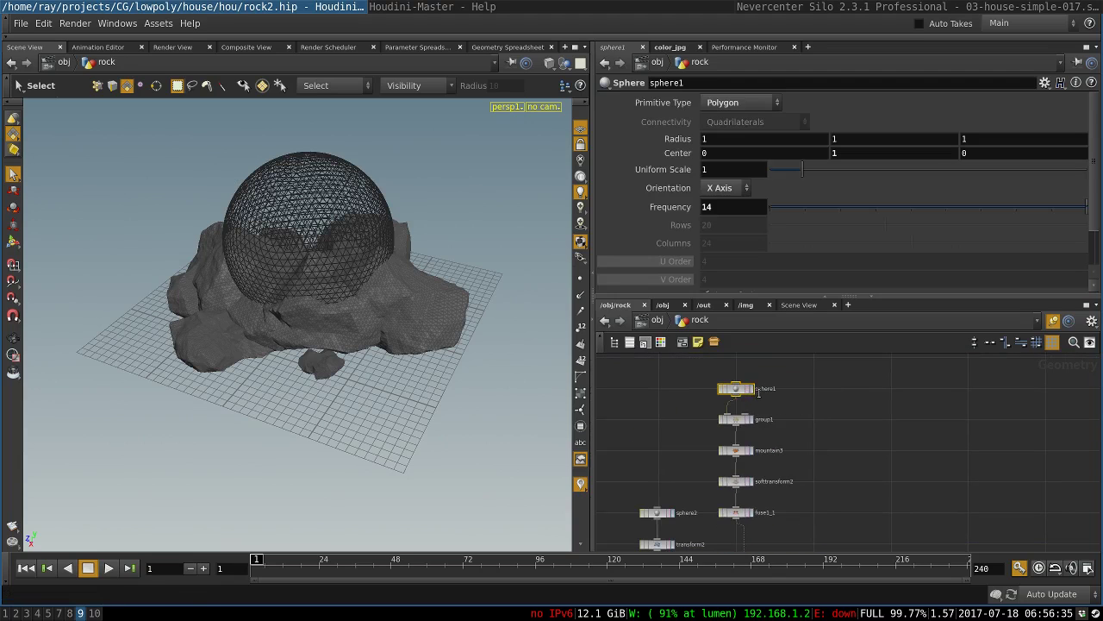
left_click(755, 389)
key("Escape")
left_click_drag(452, 308, 366, 341)
key("s")
Try sphere1's vertical Center at 0 and vary its Frequency, restoring them to 1 and 14
middle_click_drag(849, 152, 852, 154)
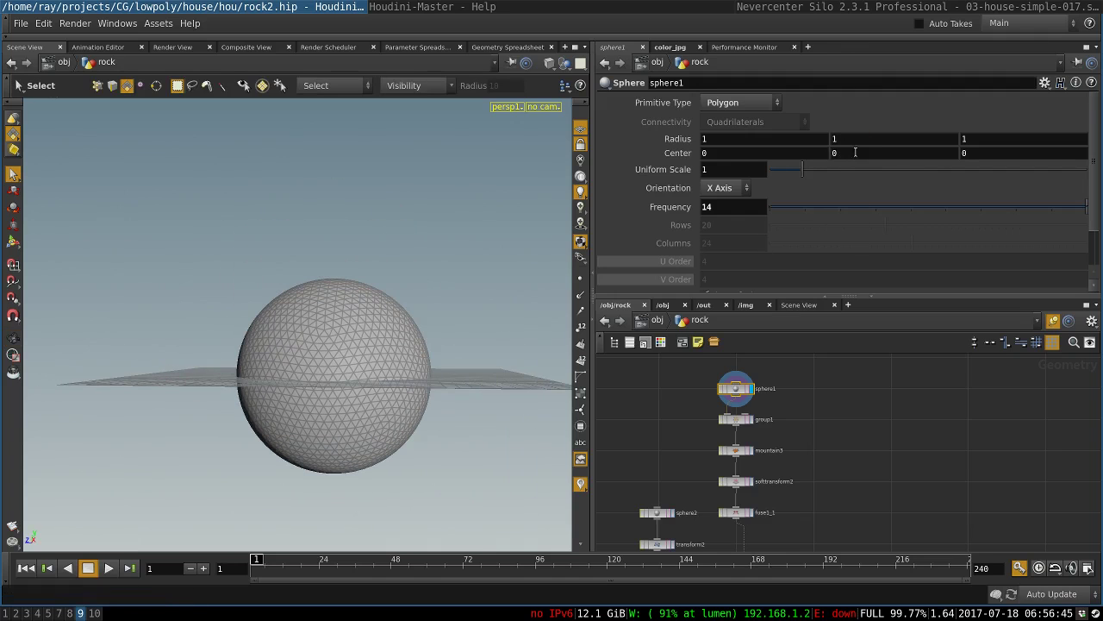
key("Return")
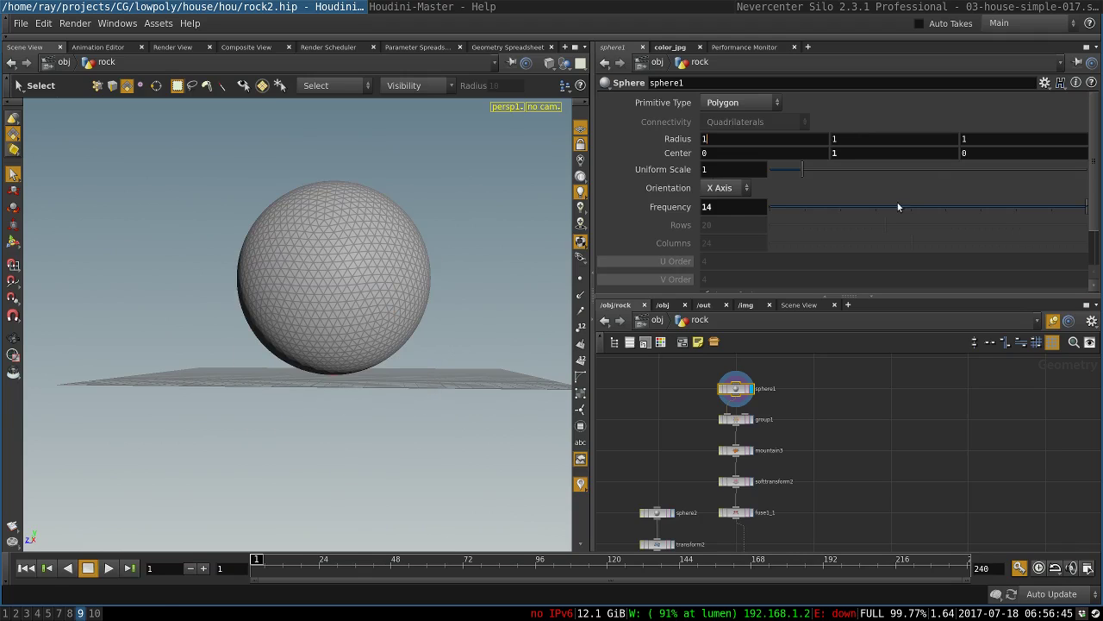
left_click(738, 104)
left_click(738, 104)
left_click_drag(810, 207, 1093, 207)
left_click(743, 158)
scroll(805, 439, "up", 2)
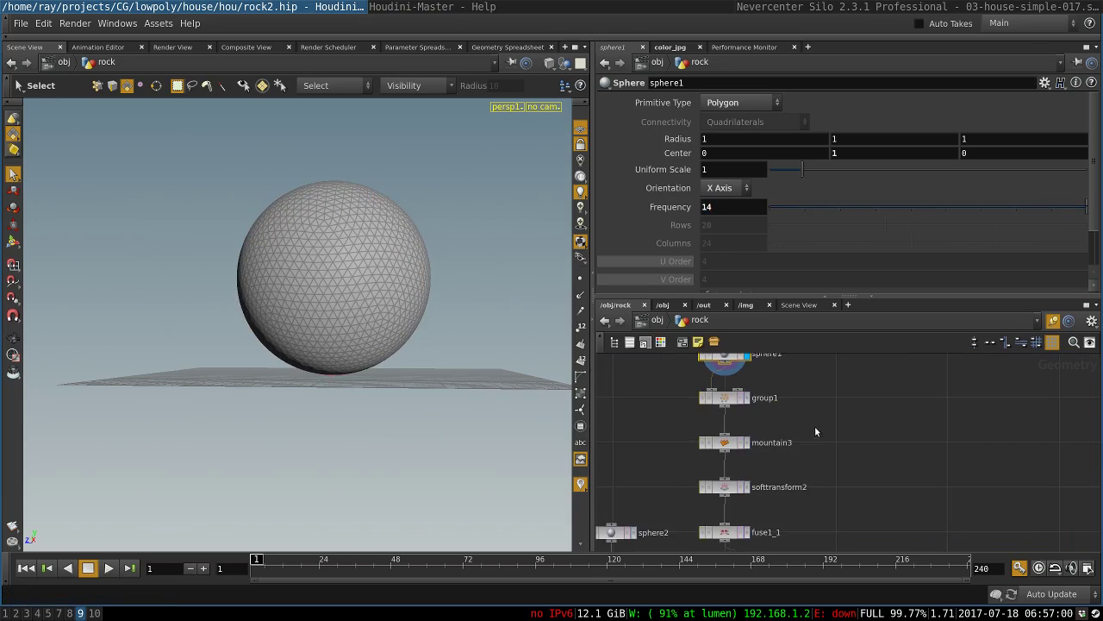
Display the group1 node and examine how its bounding box encloses the points at the sphere's base
left_click(740, 399)
left_click(724, 398)
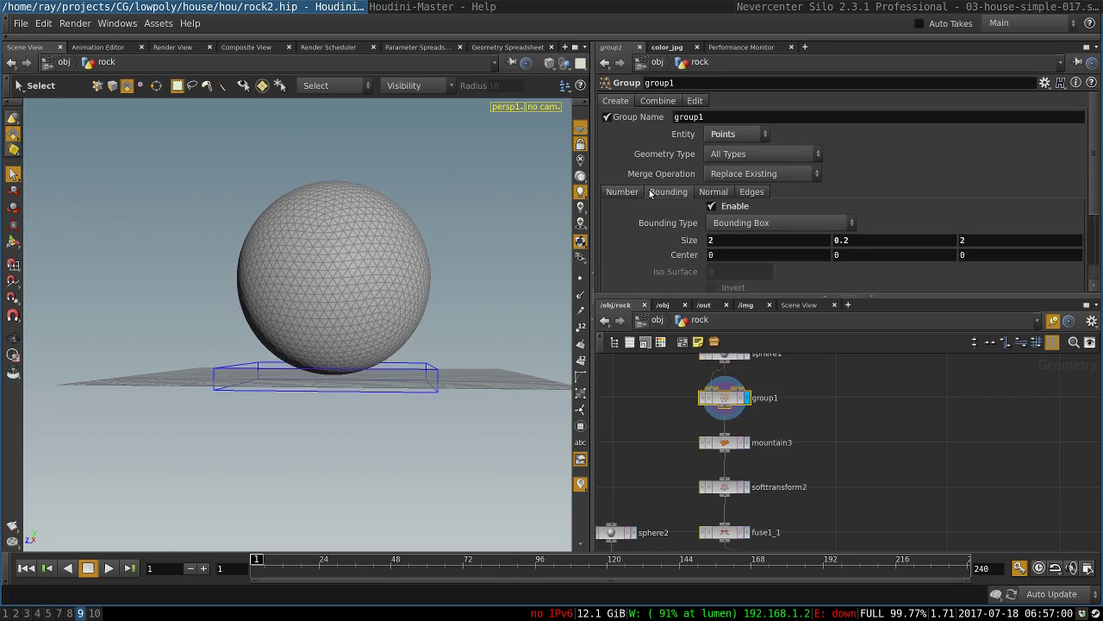
right_click_drag(331, 405, 422, 387, "alt")
left_click_drag(422, 387, 332, 414, "alt")
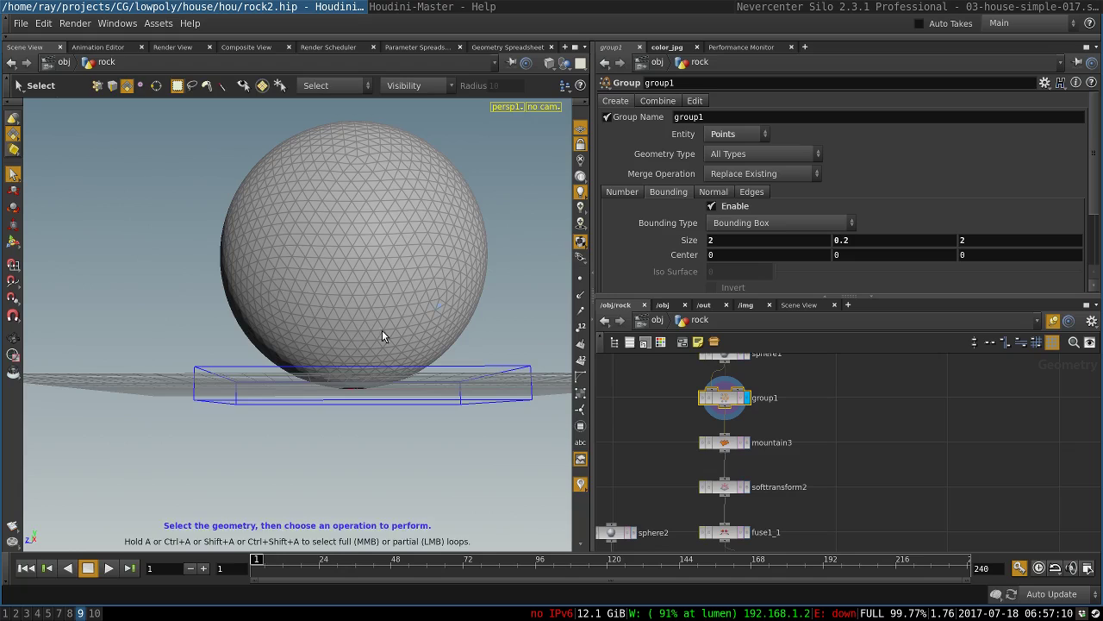
left_click_drag(382, 337, 445, 311)
left_click_drag(196, 390, 331, 397)
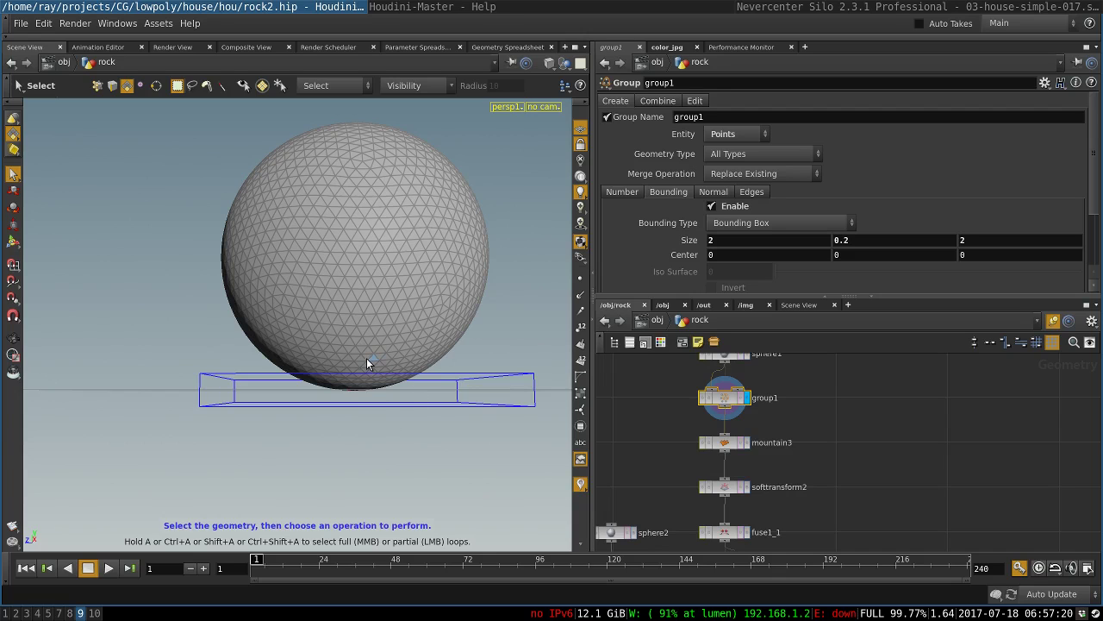
left_click_drag(389, 397, 357, 393)
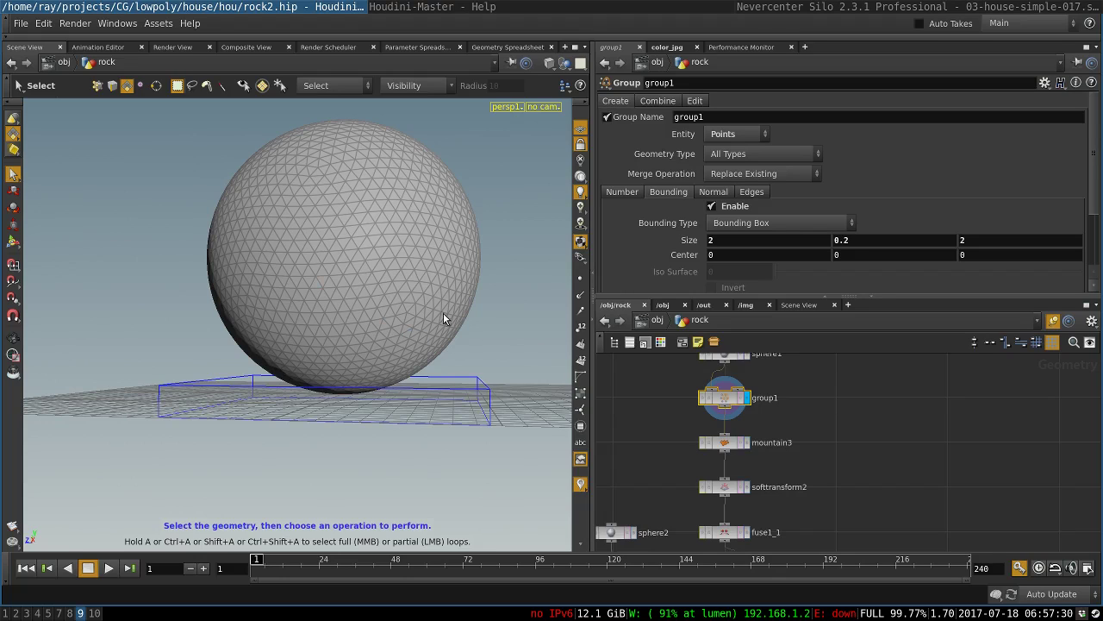
Display the mountain3 node with its noise parameters and examine the displaced sphere
left_click(747, 442)
left_click(735, 444)
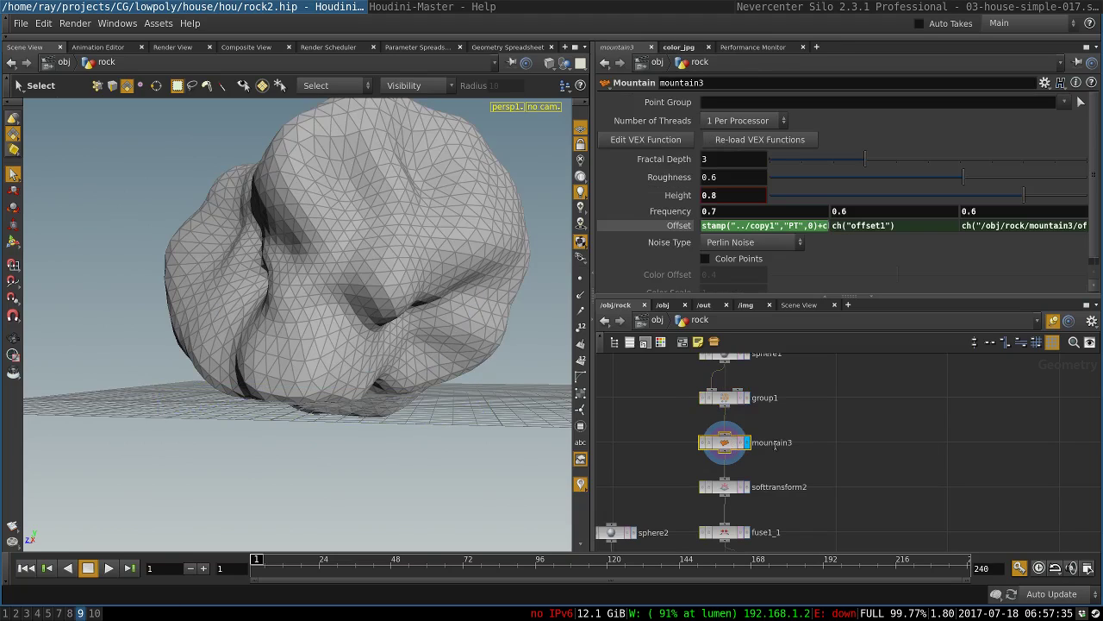
key("Escape")
left_click_drag(357, 255, 450, 301)
key("s")
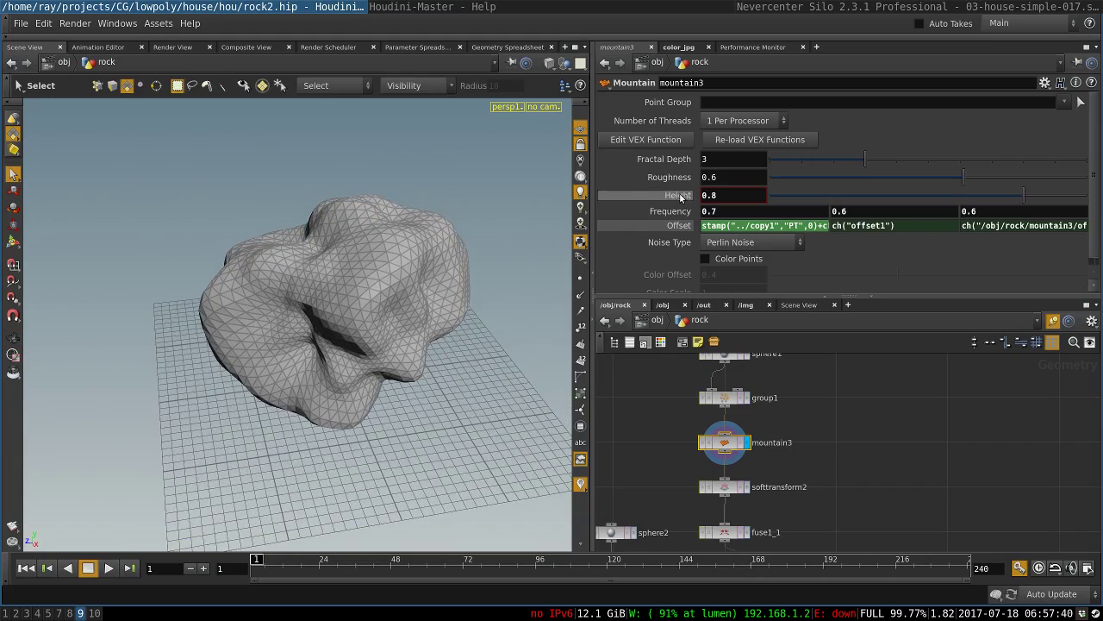
Try a different Height for the mountain3 noise and undo the change
mouse_move(1024, 195)
left_mouse_down()
mouse_move(1003, 195)
mouse_move(1035, 192)
left_mouse_up()
middle_click_drag(921, 427, 910, 453)
key("ctrl+z")
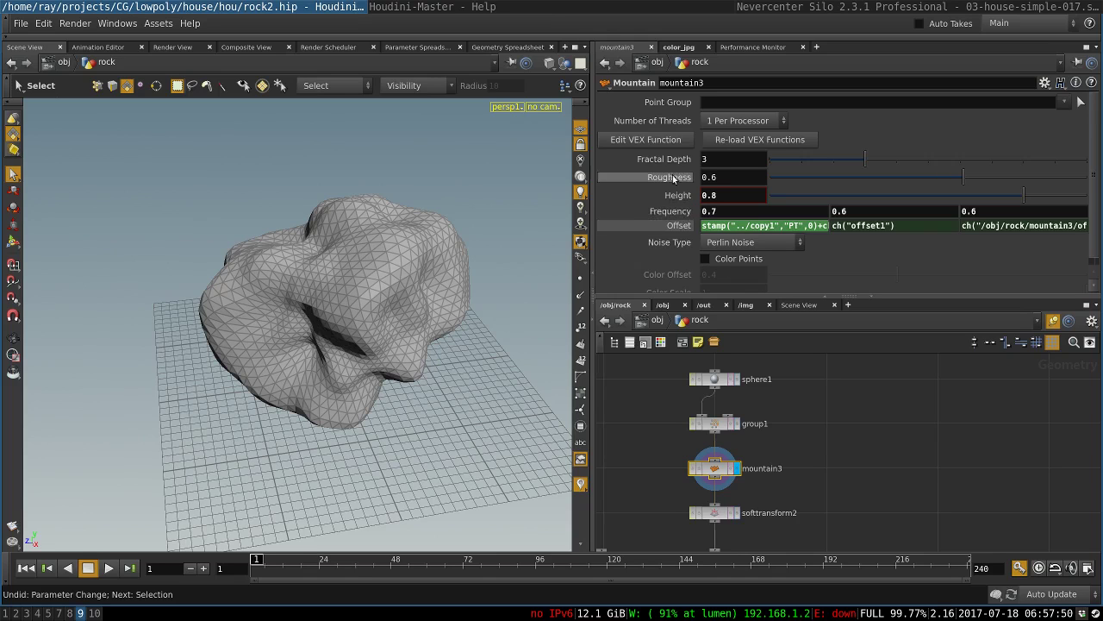
Try raising and lowering the mountain3 noise Frequency, undoing each change
middle_click_drag(675, 211, 789, 212)
key("Escape")
left_click_drag(518, 239, 419, 256)
key("s")
key("ctrl+z")
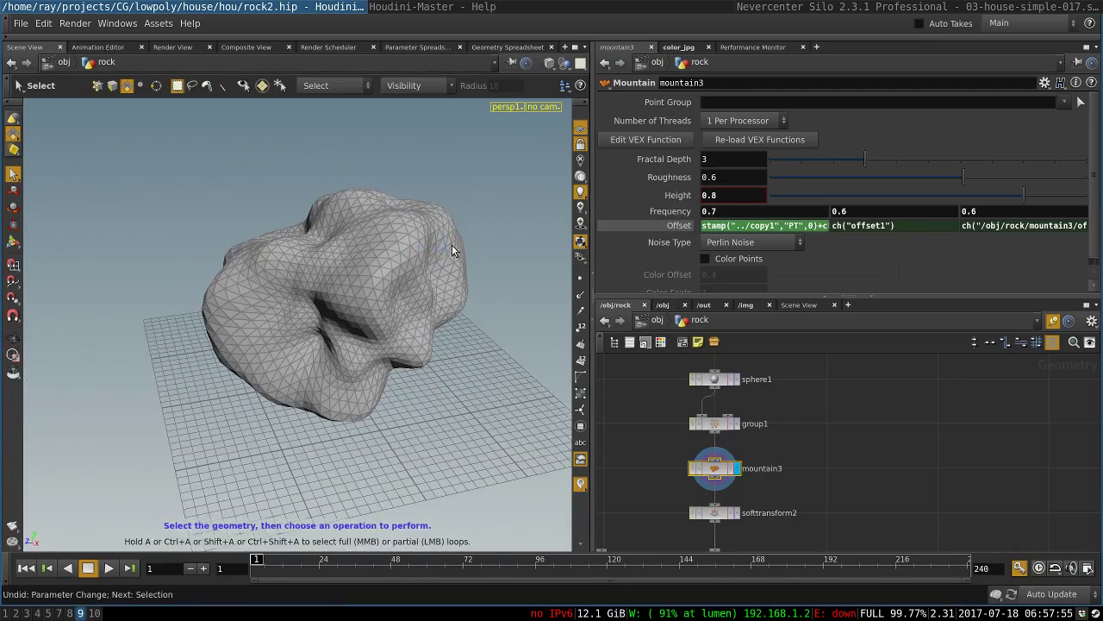
middle_click_drag(681, 211, 616, 215)
key("Escape")
left_click_drag(344, 263, 270, 190)
key("s")
key("ctrl+z")
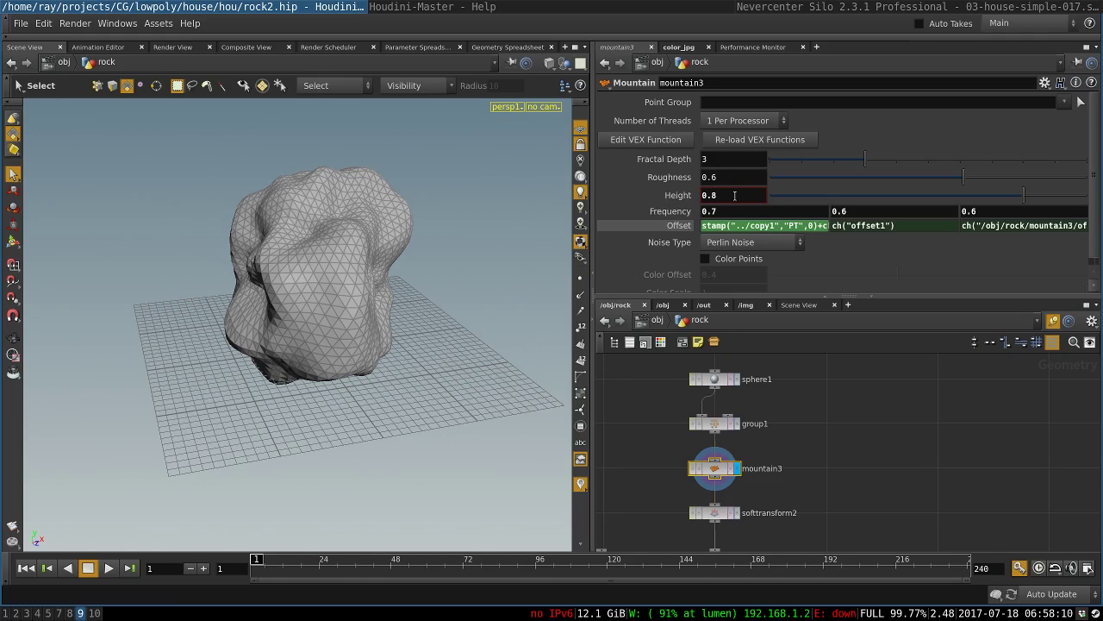
Display the softtransform2 node with its parameters and examine the shape of the rock's underside
left_click_drag(485, 215, 324, 177, "alt")
middle_click_drag(852, 426, 893, 370)
left_click(776, 460)
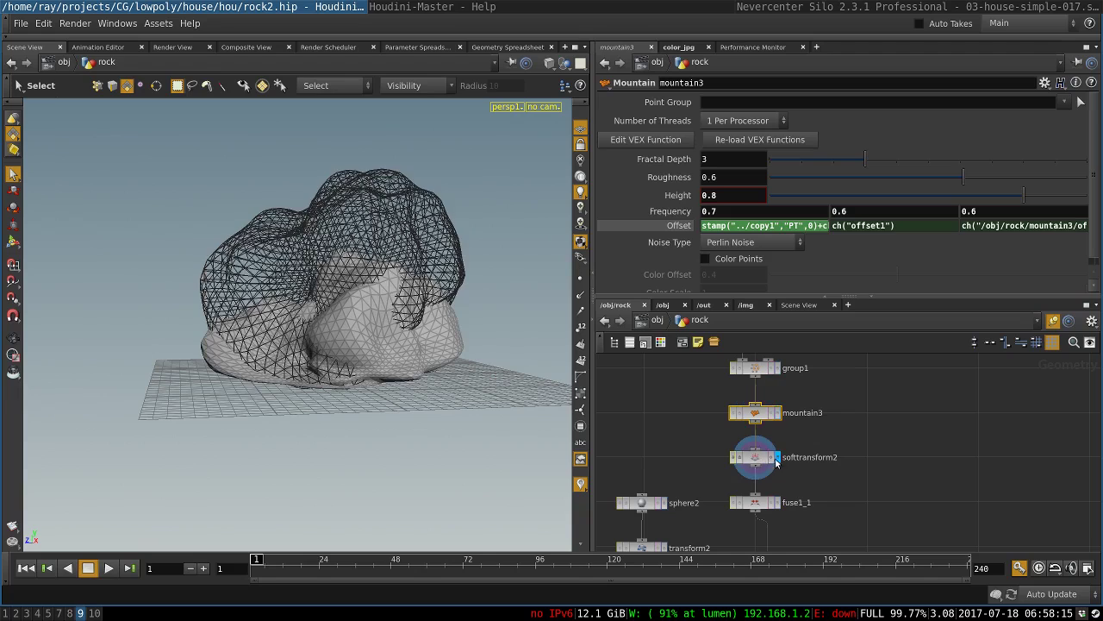
left_click(754, 464)
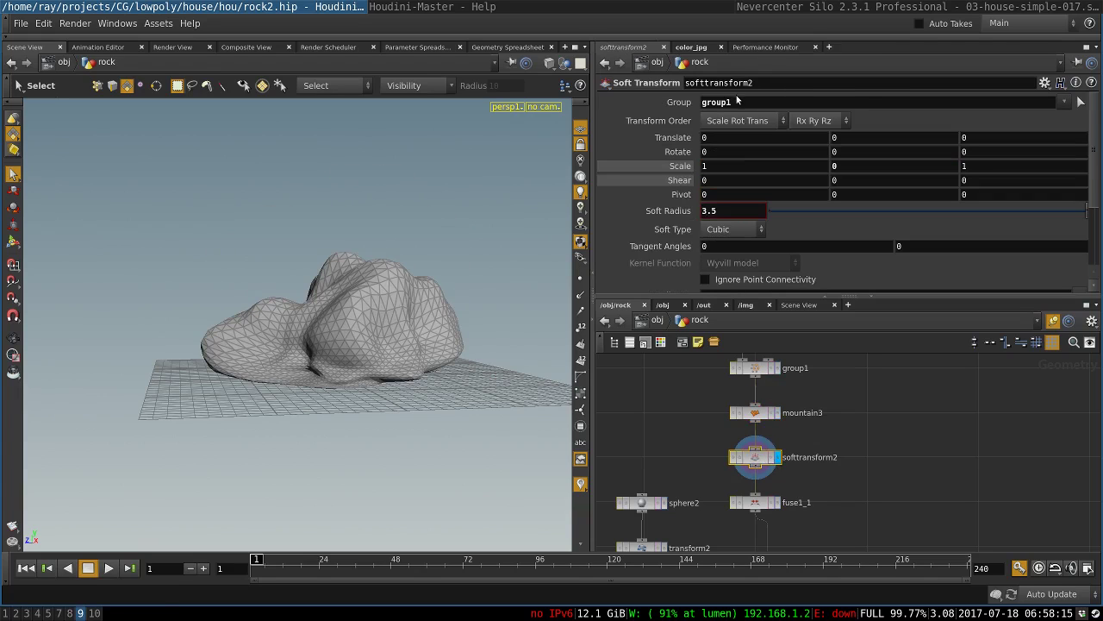
middle_click_drag(836, 391, 837, 393)
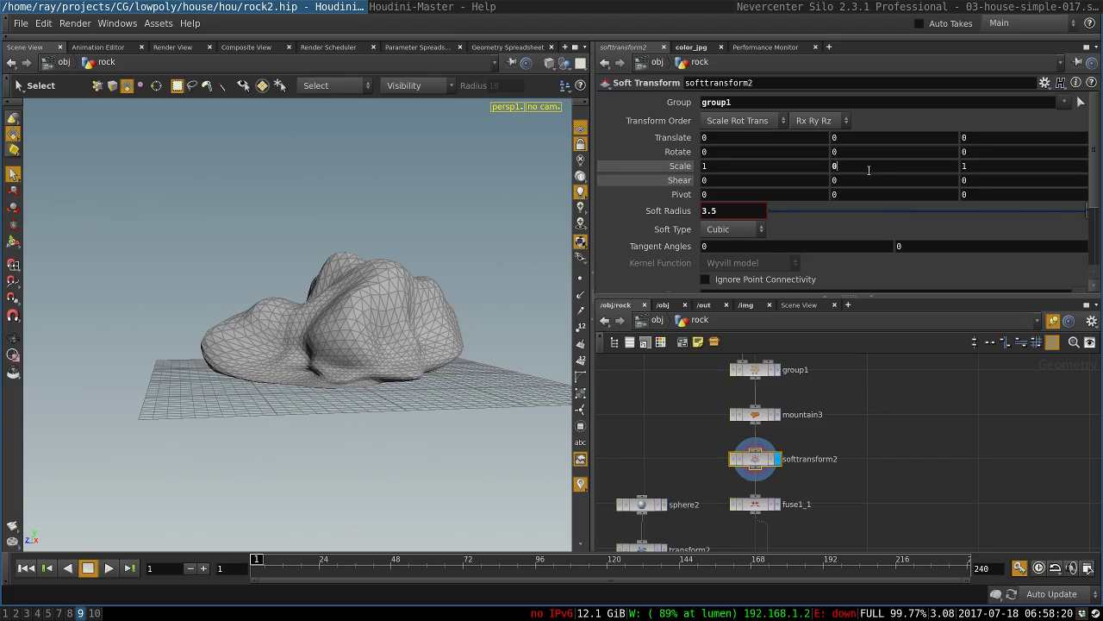
left_click(818, 392)
left_click_drag(362, 324, 665, 306, "alt")
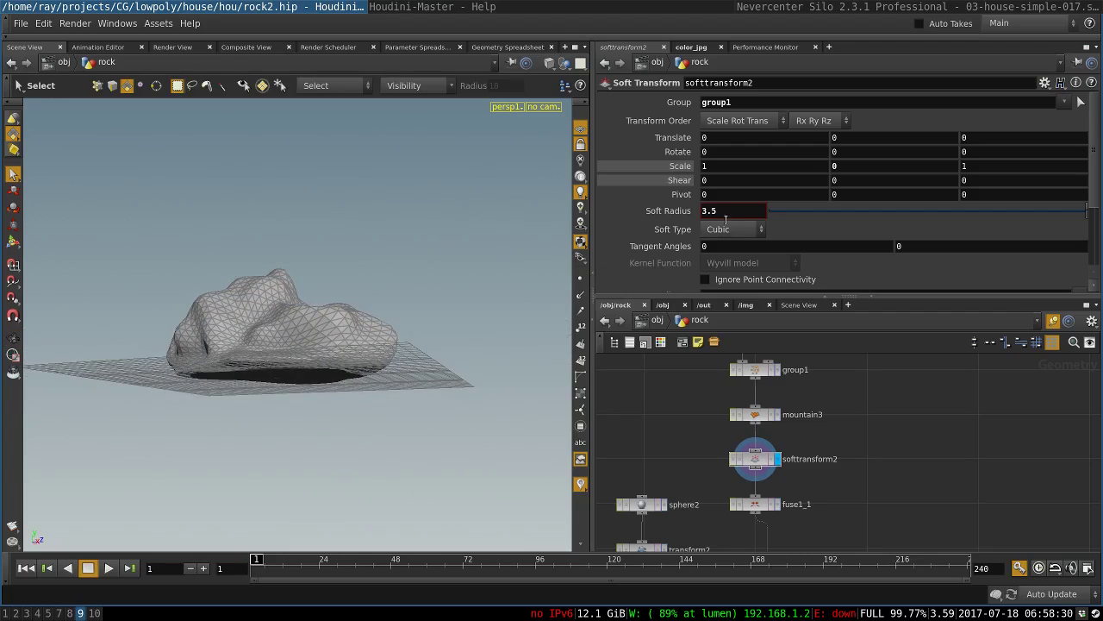
key("Escape")
left_click_drag(345, 328, 241, 371)
key("Escape")
left_click_drag(337, 264, 300, 291)
key("s")
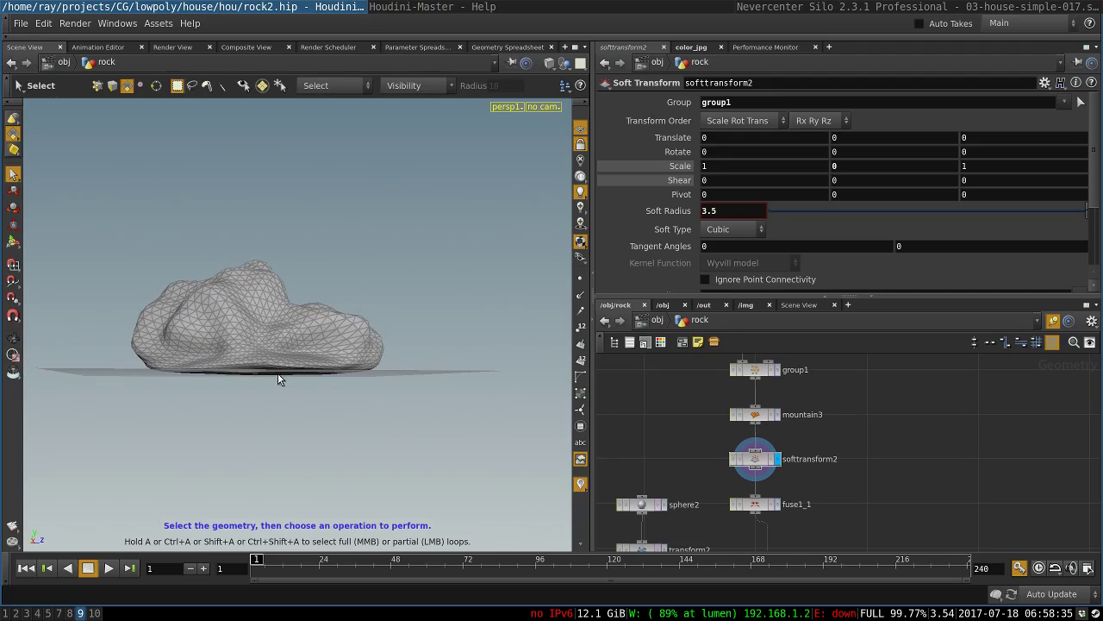
Try different Soft Radius values on softtransform2 and undo the changes
left_click_drag(776, 210, 1073, 210)
middle_click_drag(737, 207, 828, 200)
key("ctrl+z")
key("ctrl+z")
Examine the soft-transformed rock from above and from the side
left_click_drag(371, 276, 300, 326, "alt")
key("s")
key("Escape")
left_click_drag(371, 211, 324, 277)
key("s")
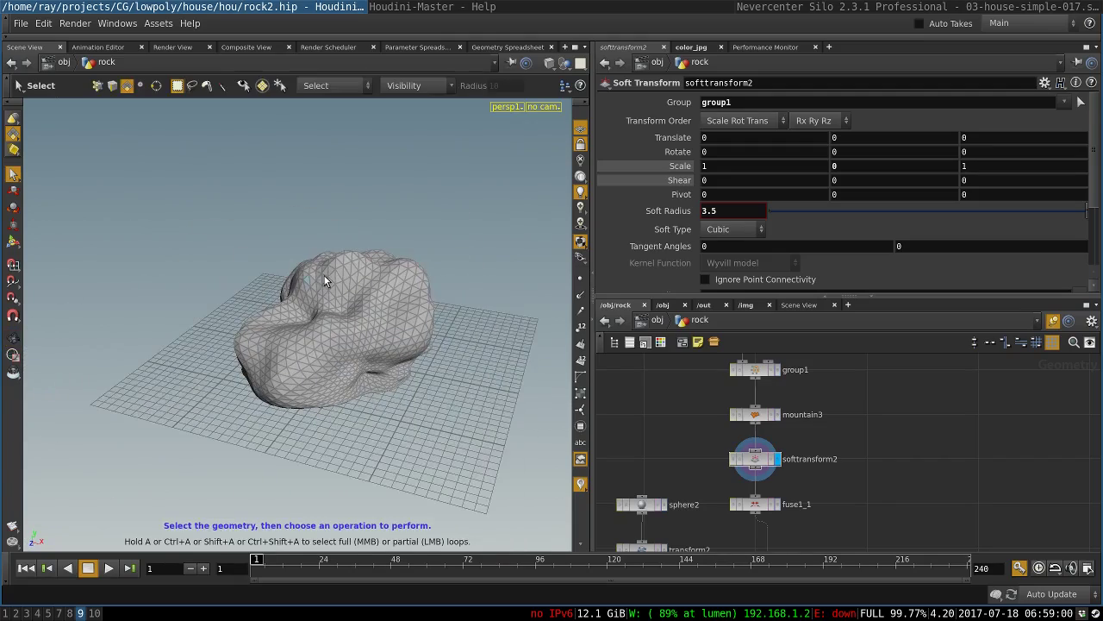
key("Escape")
left_click_drag(362, 319, 321, 304)
key("s")
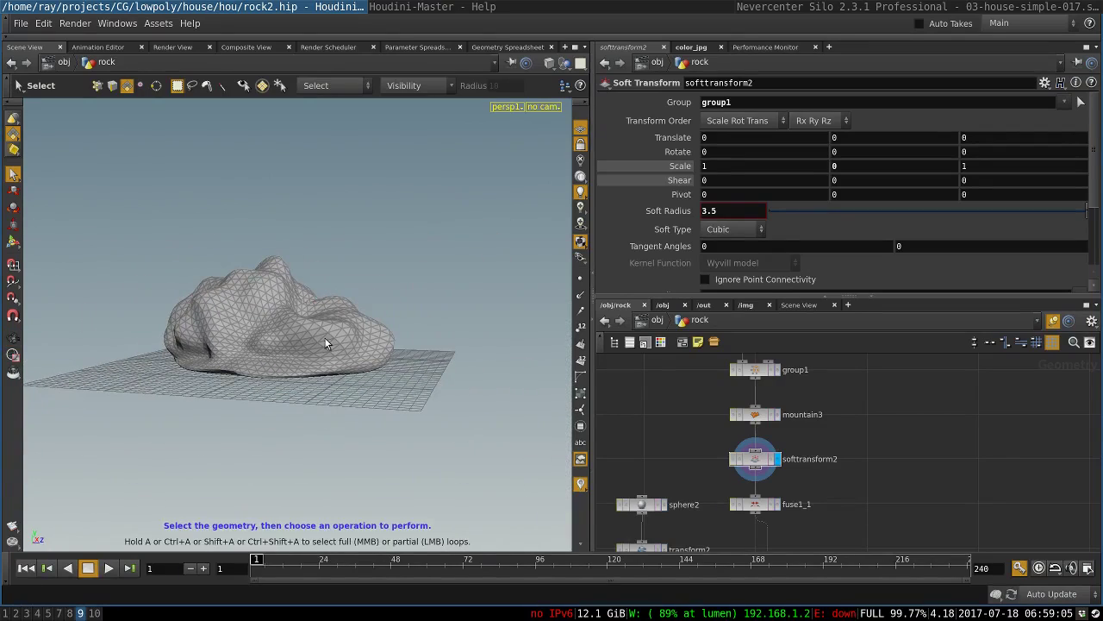
Display the fuse1_1 node's result and show its parameters
left_click(779, 503)
left_click(761, 506)
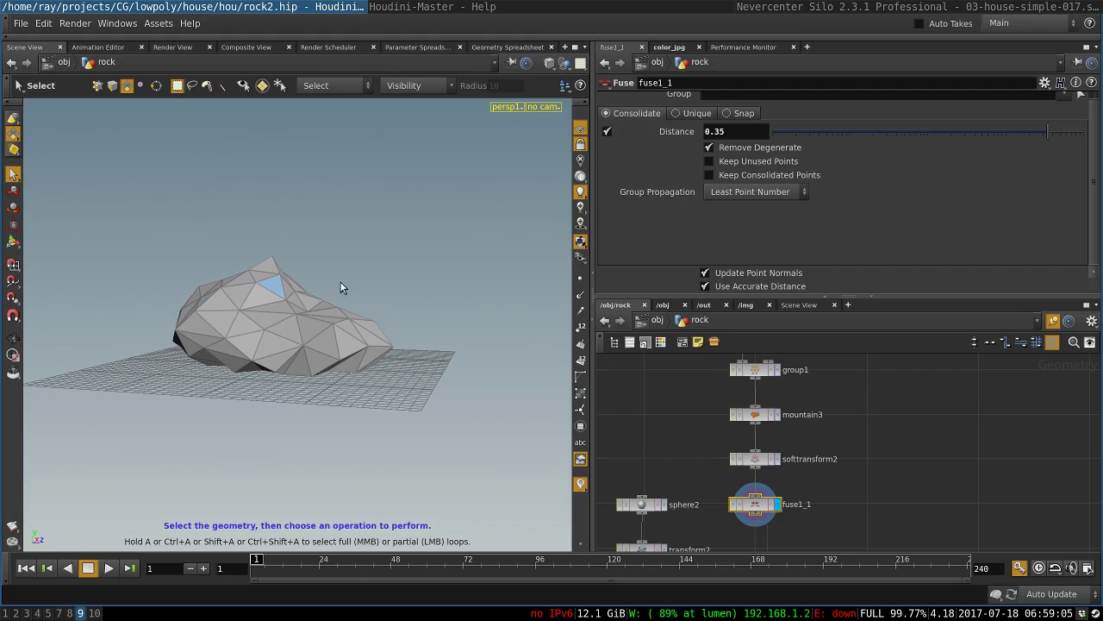
Try different consolidation Distance values on fuse1_1, including 0.19537, and undo the changes
left_click_drag(839, 131, 1044, 128)
middle_click_drag(751, 128, 774, 128)
left_click_drag(367, 249, 318, 264, "alt")
left_click_drag(250, 340, 272, 380)
key("ctrl+z")
key("ctrl+z")
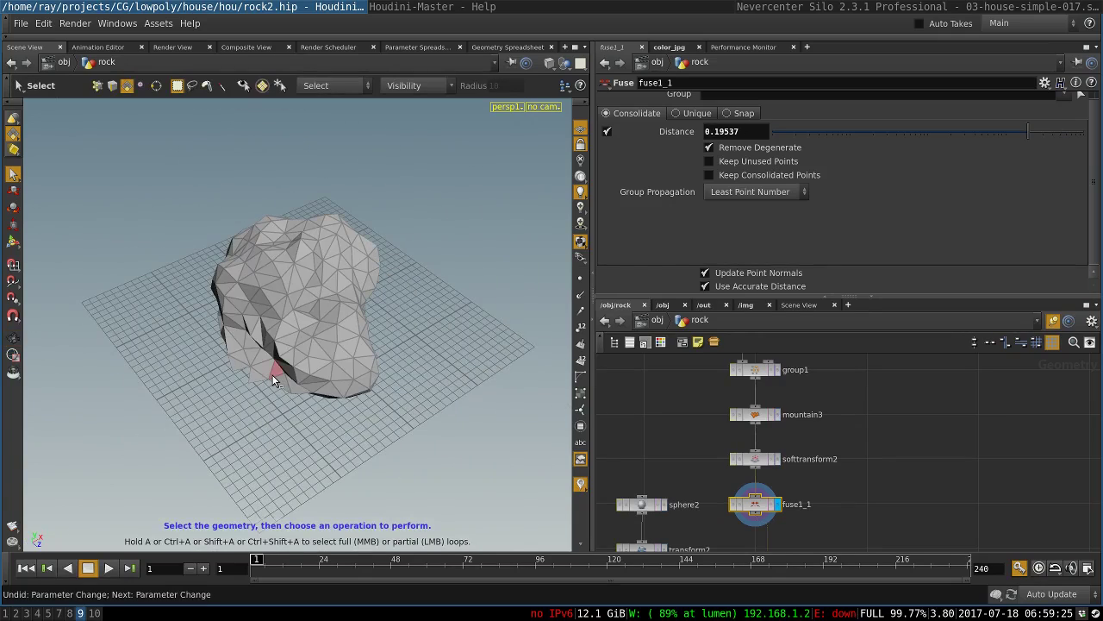
key("ctrl+z")
Examine the large facets of the fused low-poly rock from several angles and up close
key("space")
left_click_drag(272, 380, 332, 297)
key("space")
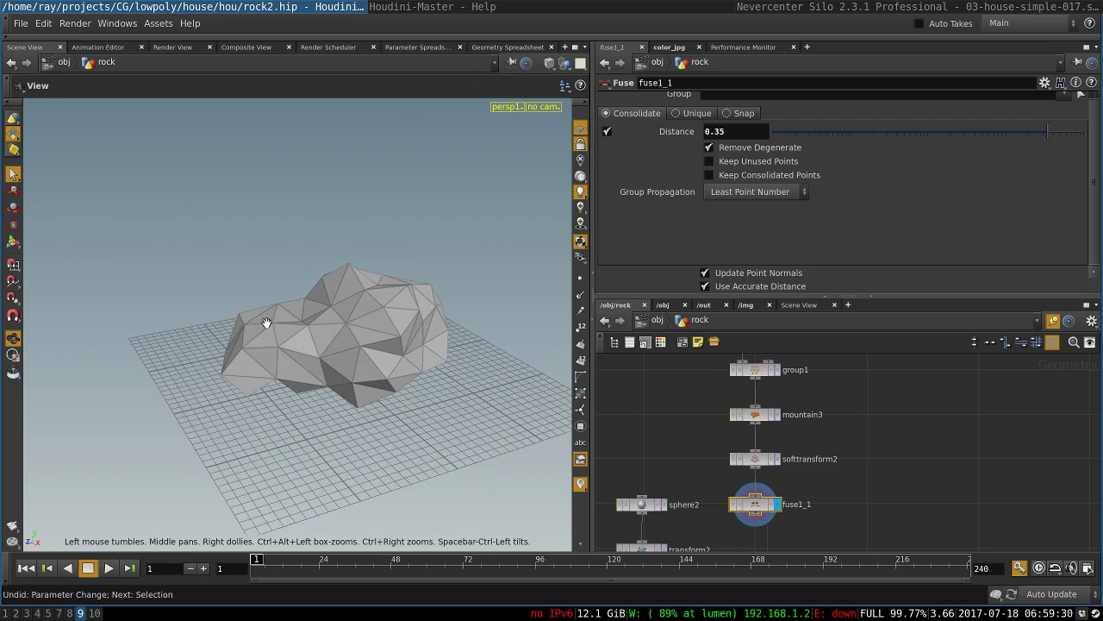
left_click_drag(267, 322, 480, 299)
key("space")
left_click_drag(539, 421, 194, 246)
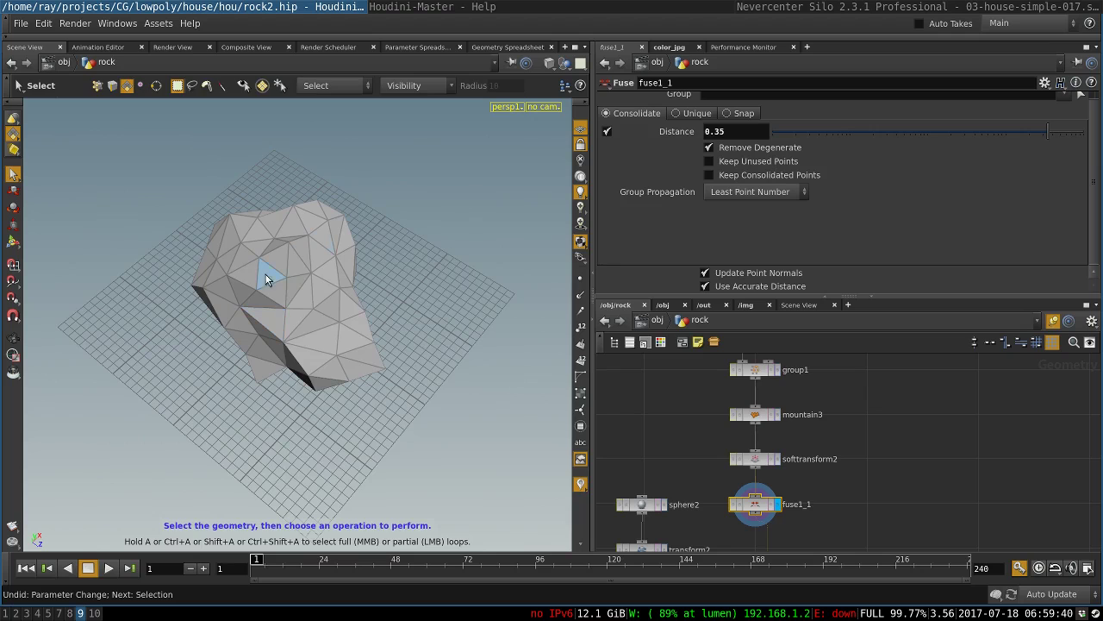
key("space")
left_click_drag(266, 279, 345, 273)
Display the ray1 node with its parameters and examine the dense mesh projected onto the low-poly rock
middle_click_drag(687, 457, 710, 389)
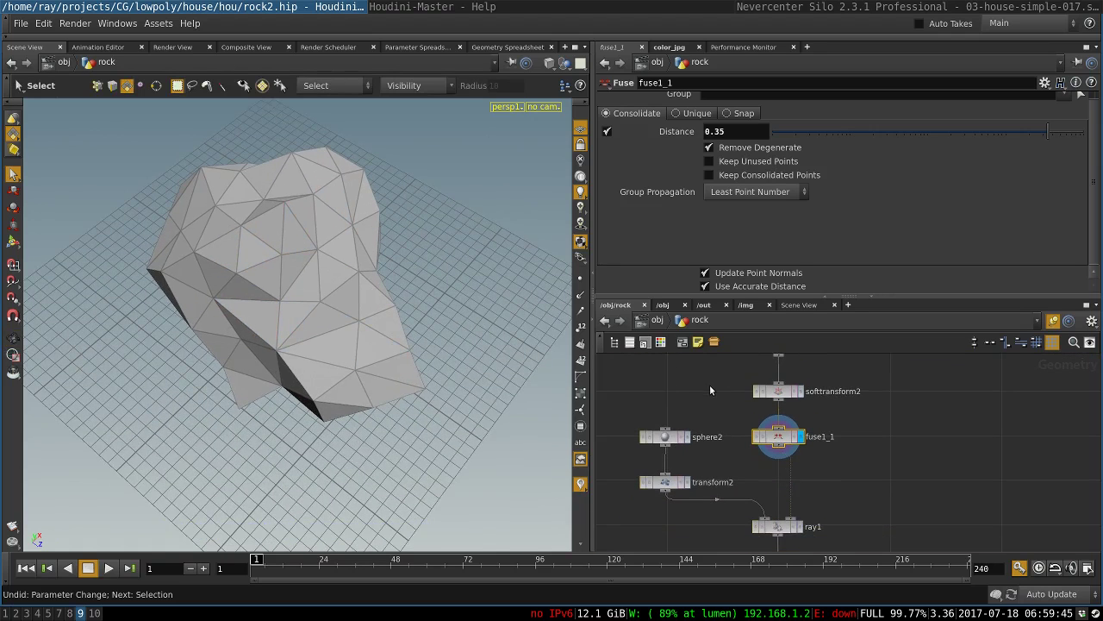
middle_click_drag(940, 531, 971, 435)
left_click(830, 434)
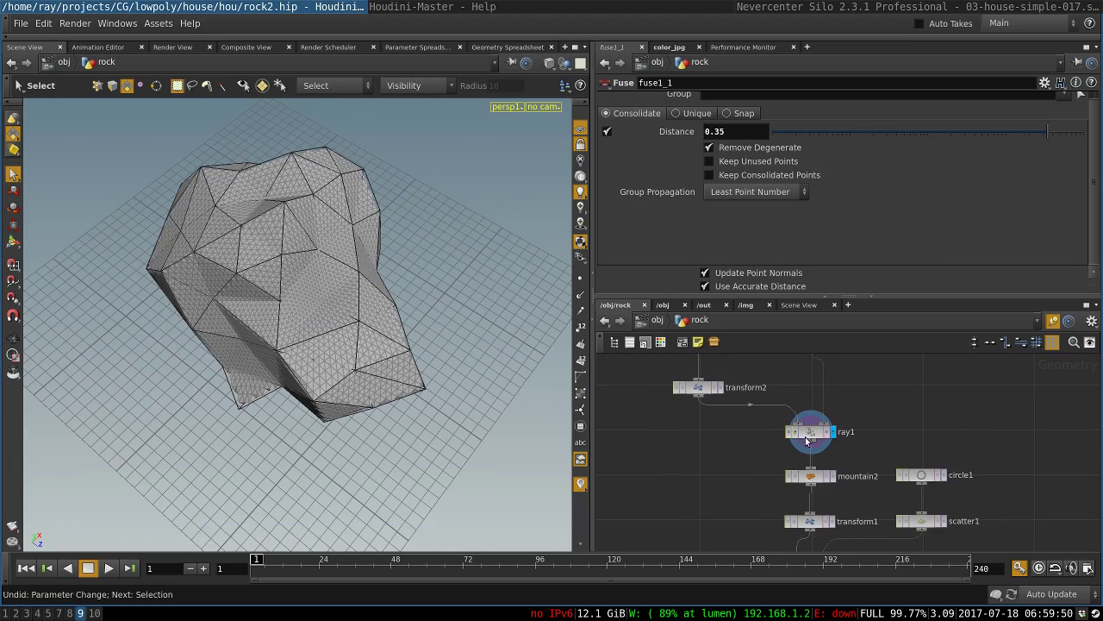
left_click(816, 440)
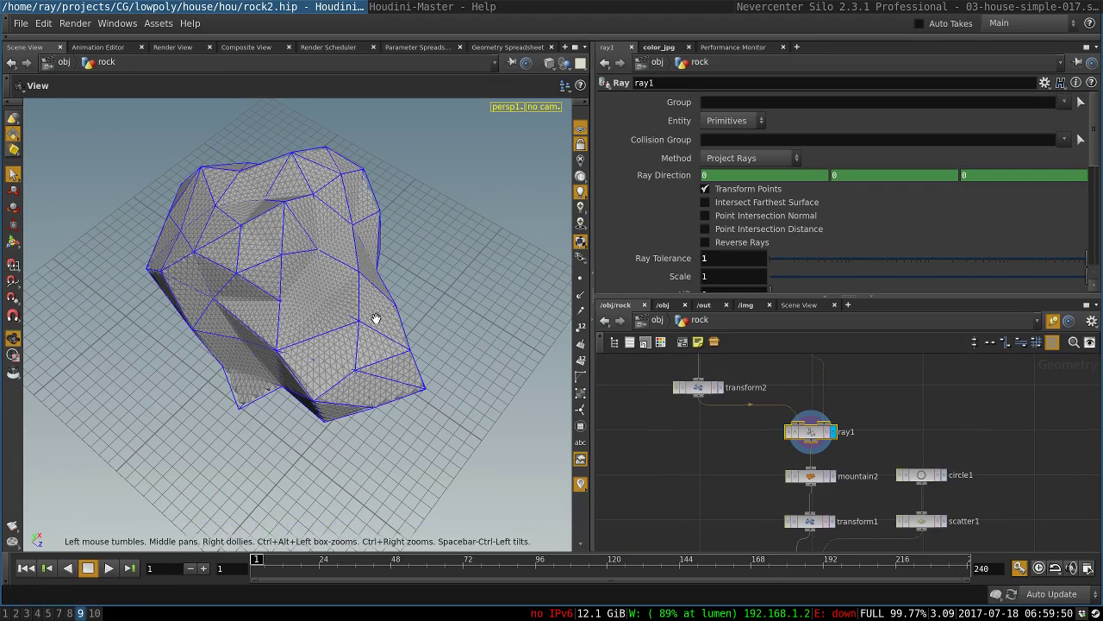
left_click_drag(375, 316, 408, 247, "alt")
left_click_drag(472, 265, 267, 323, "alt")
left_click_drag(333, 310, 308, 281, "alt")
left_click_drag(306, 324, 380, 301, "alt")
scroll(620, 215, "down", 2)
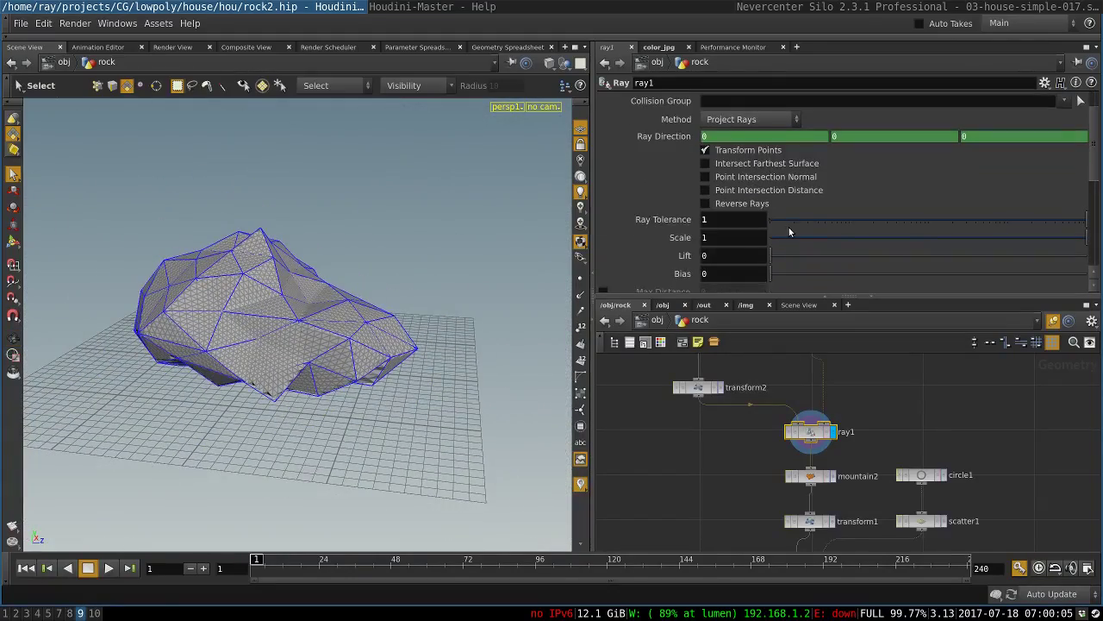
Set the ray1 node's Scale to 0 and examine the unprojected sphere inside the low-poly wireframe from several angles
scroll(802, 234, "up", 1)
left_click_drag(794, 258, 764, 264)
right_click_drag(216, 370, 274, 377, "alt")
left_click_drag(274, 376, 232, 388, "alt")
right_click_drag(163, 448, 402, 403, "alt")
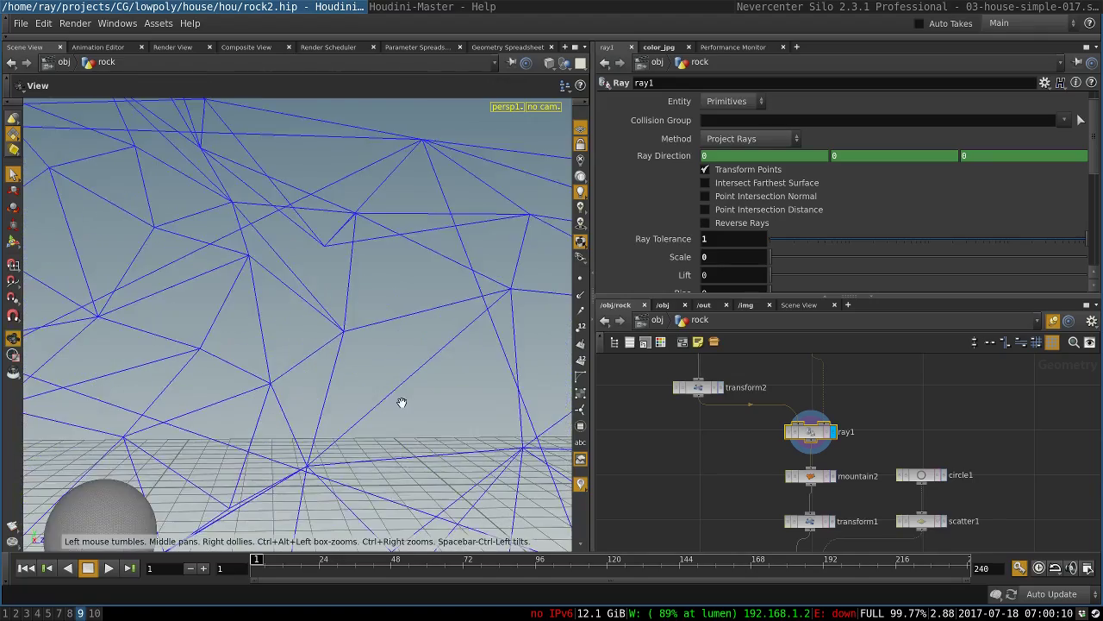
middle_click_drag(260, 433, 413, 234, "alt")
right_click_drag(136, 405, 244, 444, "alt")
right_click_drag(466, 240, 414, 364, "alt")
left_click_drag(413, 365, 259, 418, "alt")
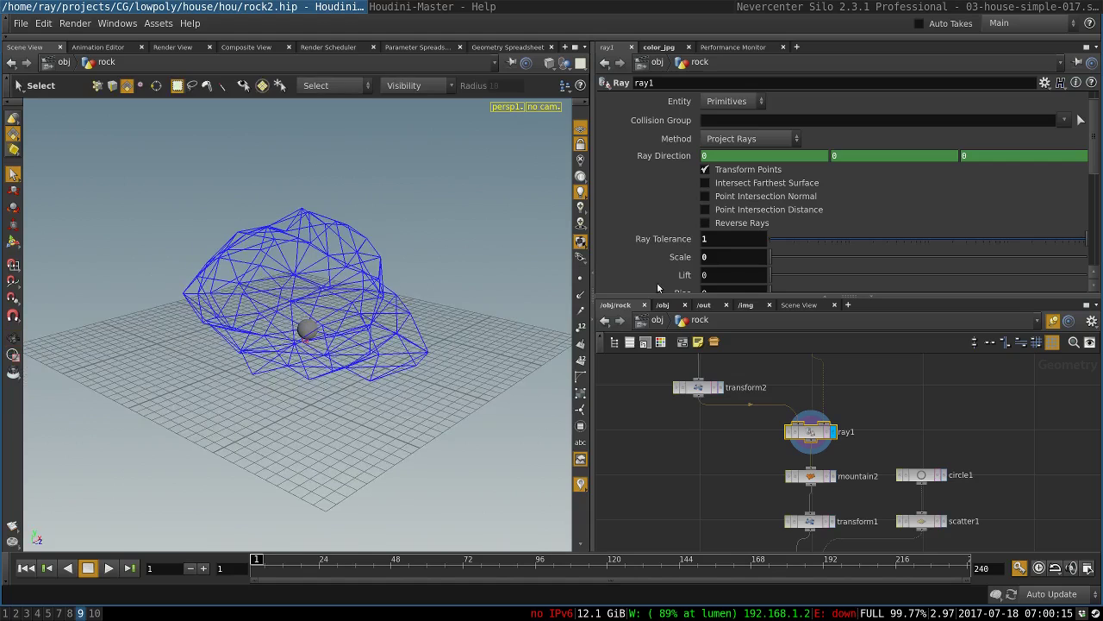
Return the ray1 node's Scale to 1 and inspect the projected rock mesh from a lower angle
mouse_move(848, 256)
left_mouse_down()
mouse_move(772, 254)
mouse_move(1001, 246)
mouse_move(768, 275)
left_mouse_up()
left_click_drag(846, 262, 1077, 256)
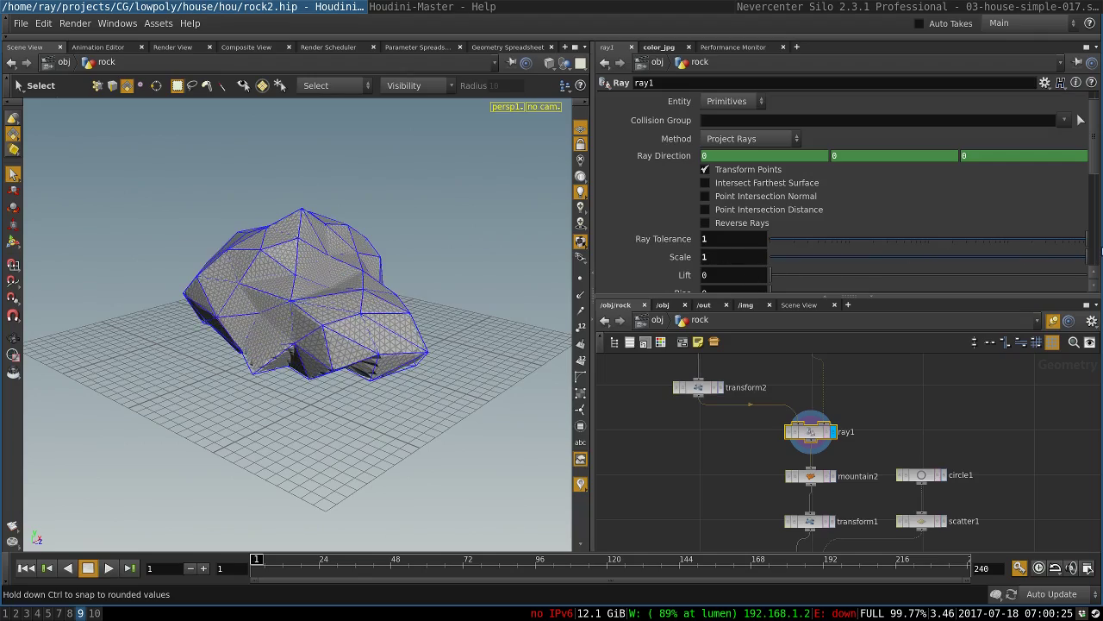
key("Escape")
left_click_drag(305, 241, 399, 250)
key("s")
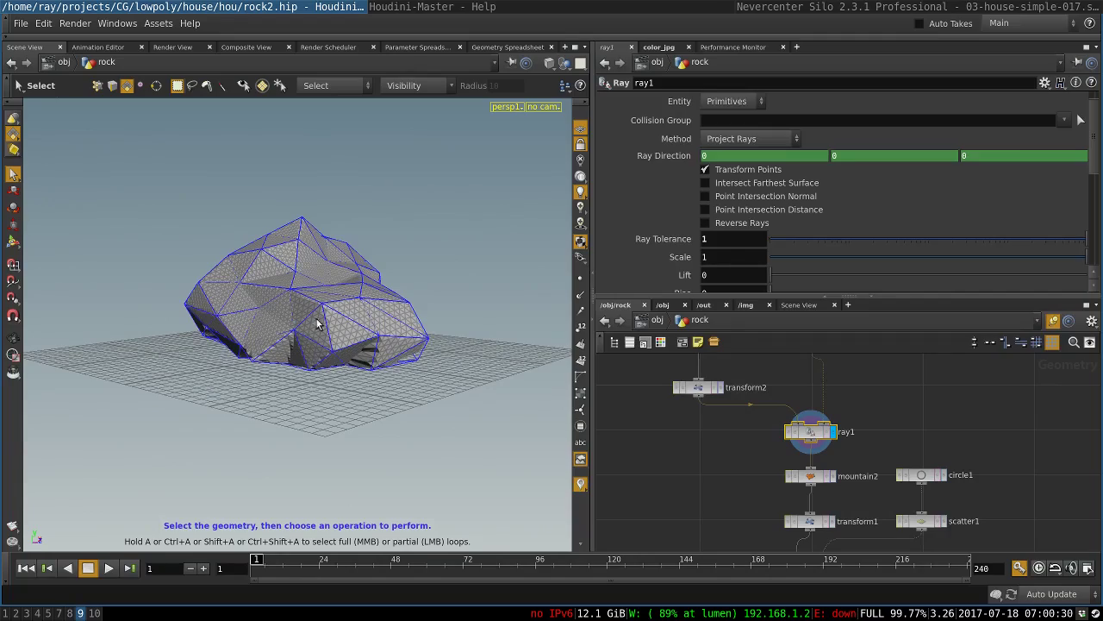
right_click_drag(231, 310, 212, 322)
Try offset Center values on the sphere2 node, including 1.2 on the Y axis, and undo the changes
middle_click_drag(732, 371, 742, 427)
left_click(706, 398)
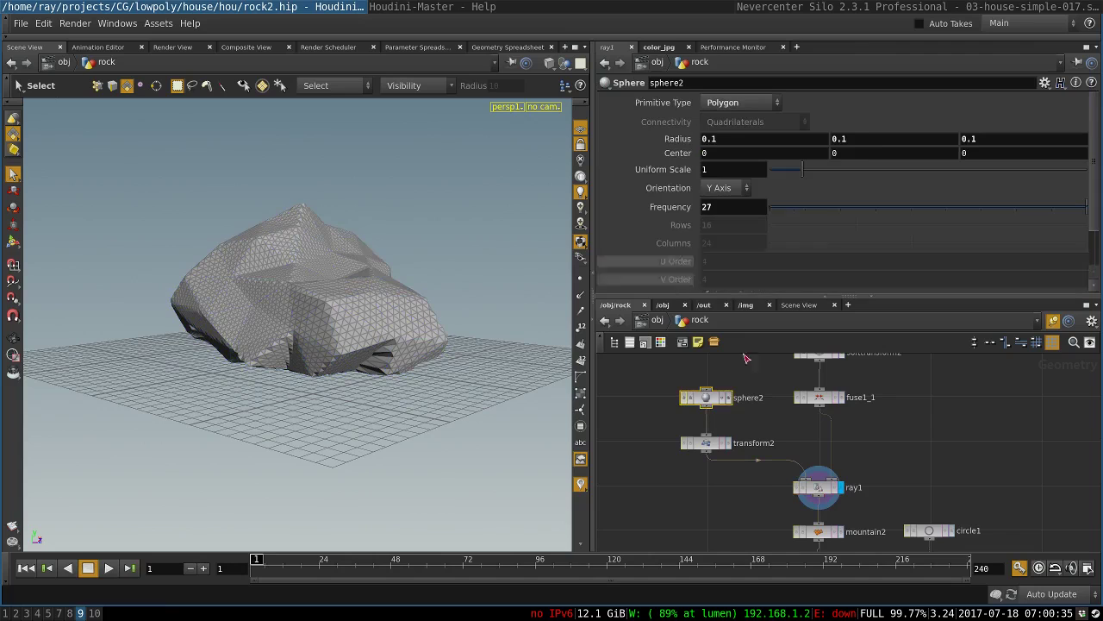
middle_click_drag(859, 138, 970, 129)
middle_click_drag(858, 138, 950, 149)
mouse_move(835, 158)
middle_mouse_down()
mouse_move(815, 155)
mouse_move(840, 153)
middle_mouse_up()
key("ctrl+z")
key("ctrl+z")
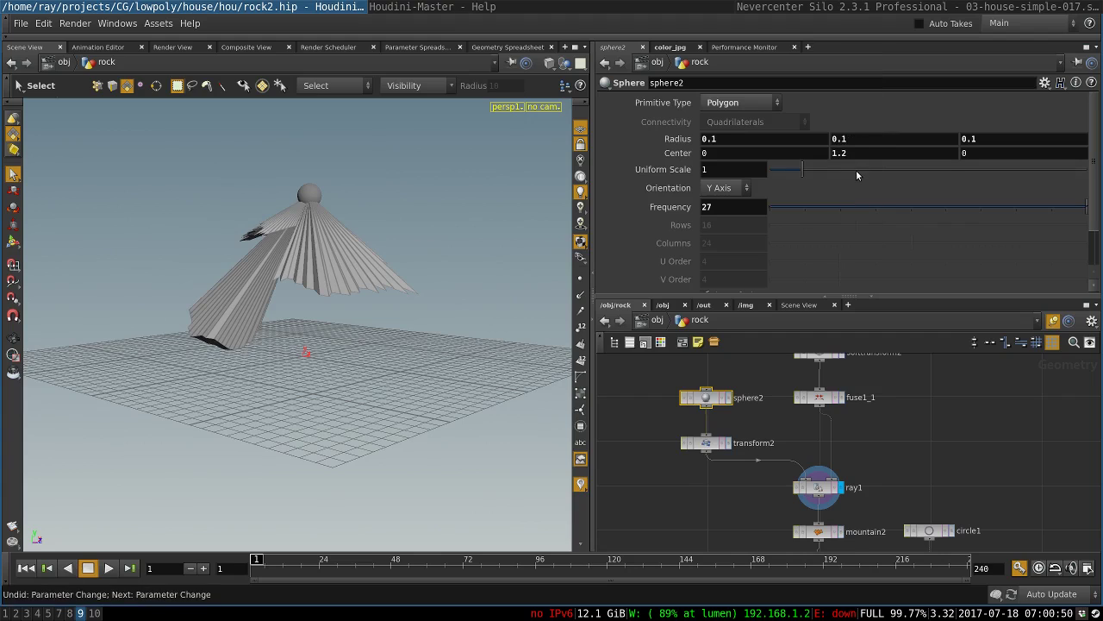
Examine the triangle distribution of the projected rock mesh from above, up close and from the side
left_click_drag(418, 275, 342, 324, "alt")
key("s")
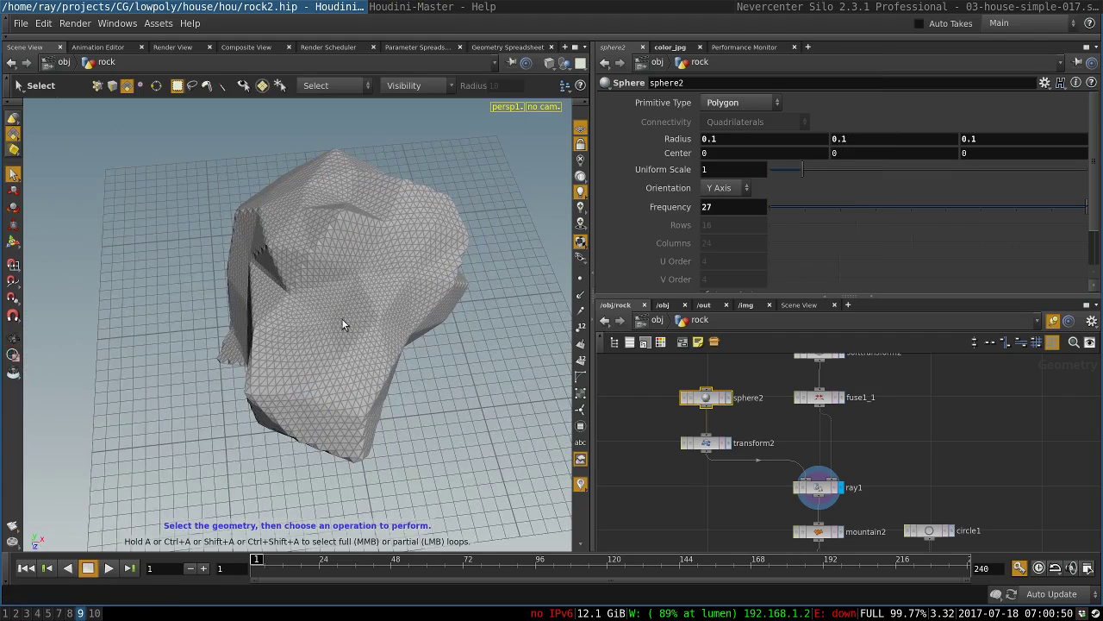
left_click_drag(396, 263, 384, 245, "alt")
right_click_drag(319, 236, 414, 209, "alt")
middle_click_drag(217, 158, 290, 268, "alt")
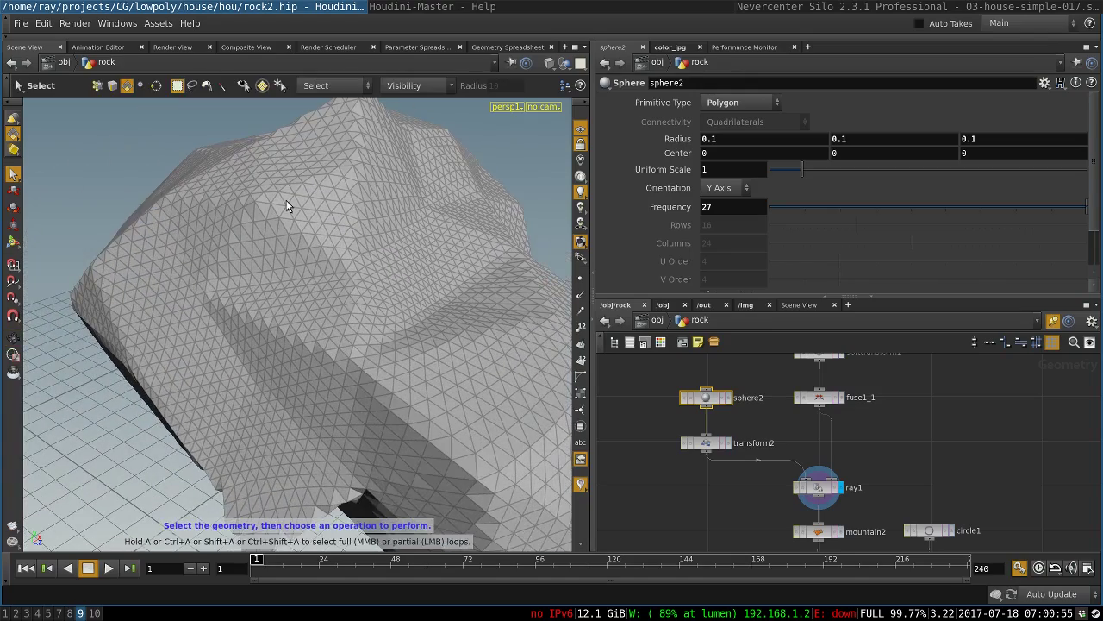
left_click_drag(254, 271, 326, 297, "alt")
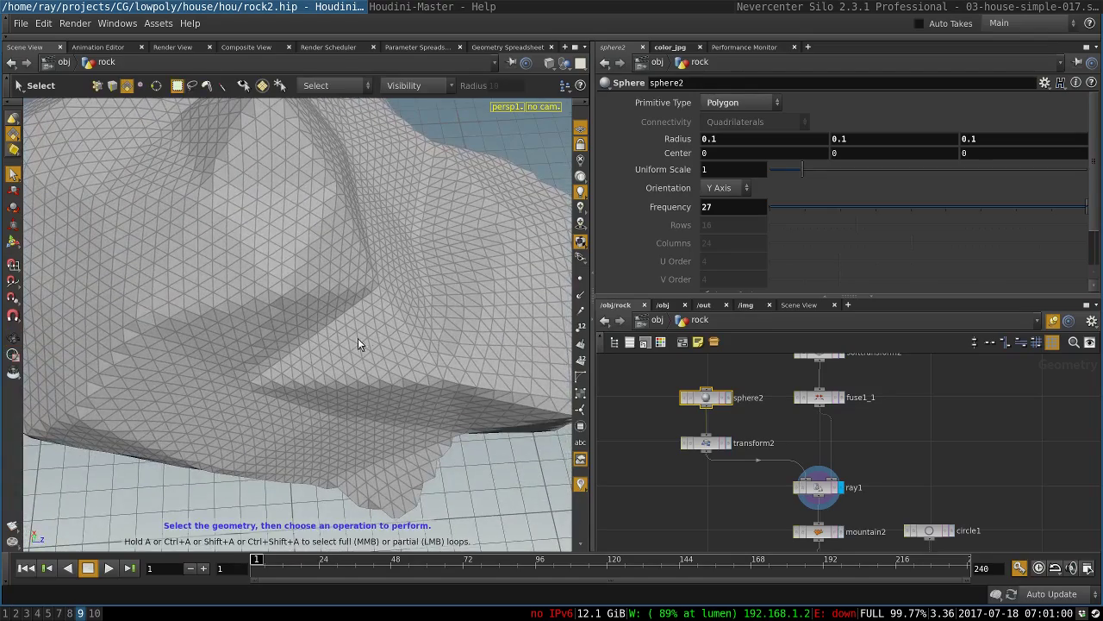
left_click_drag(354, 345, 403, 241, "alt")
right_click_drag(403, 241, 328, 284, "alt")
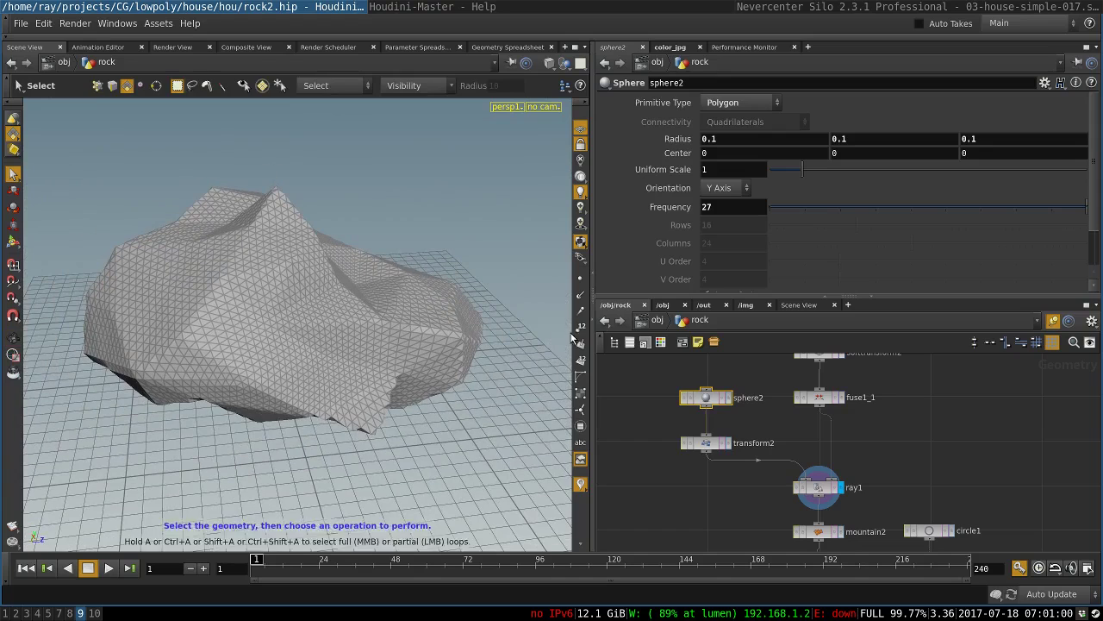
Show the transform2 node's parameters and reveal the centroid expressions behind its Translate values
left_click(829, 490)
left_click(709, 444)
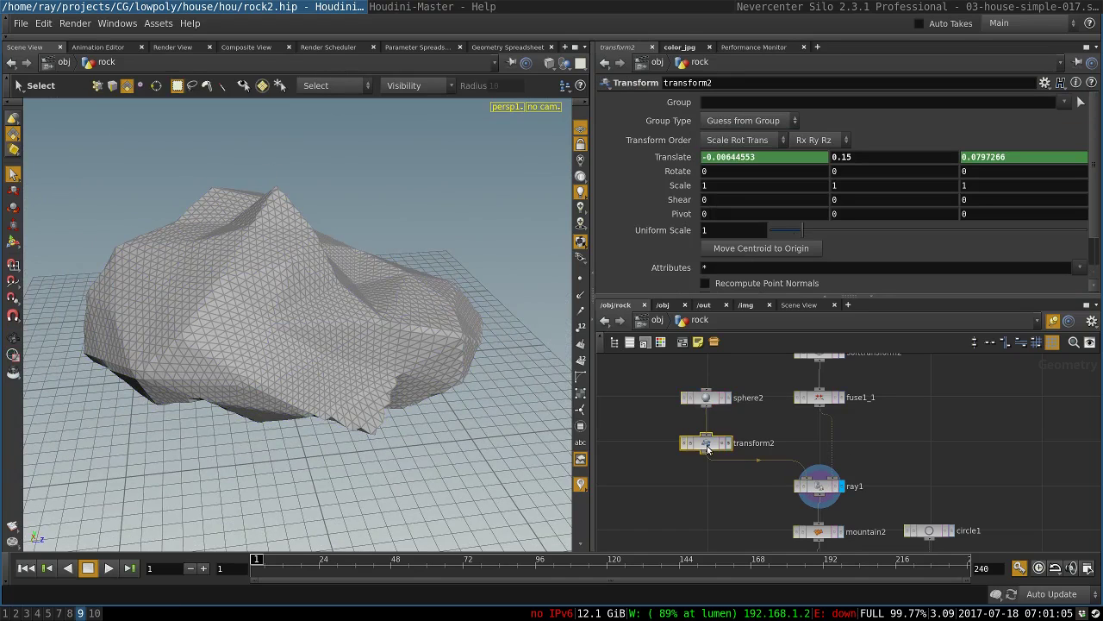
left_click(679, 157)
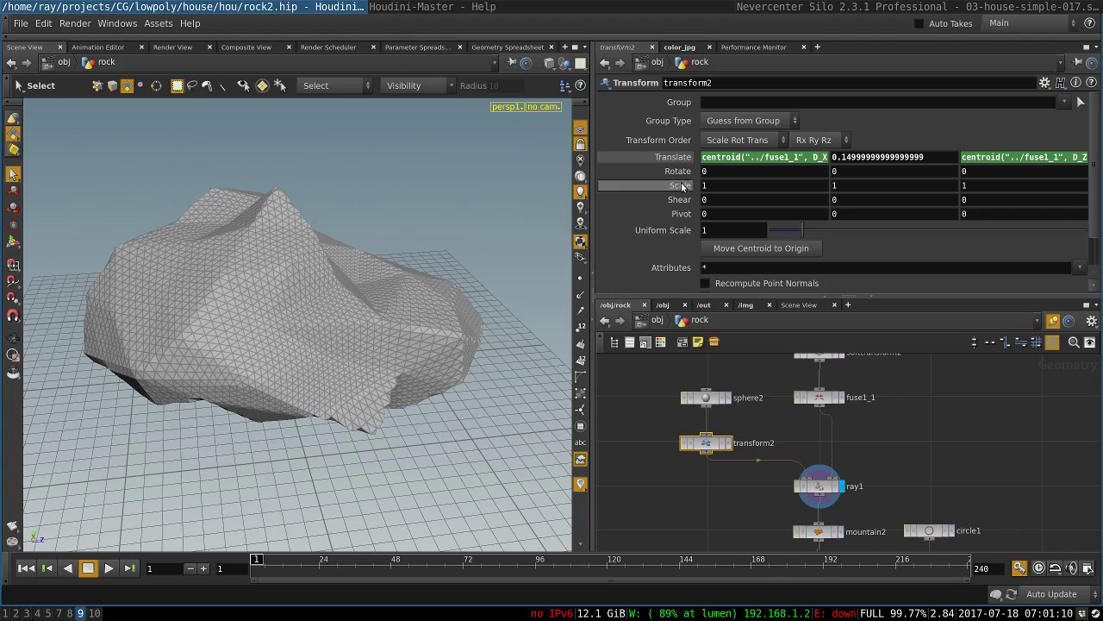
right_click_drag(285, 377, 425, 324, "alt")
left_click_drag(345, 380, 323, 341)
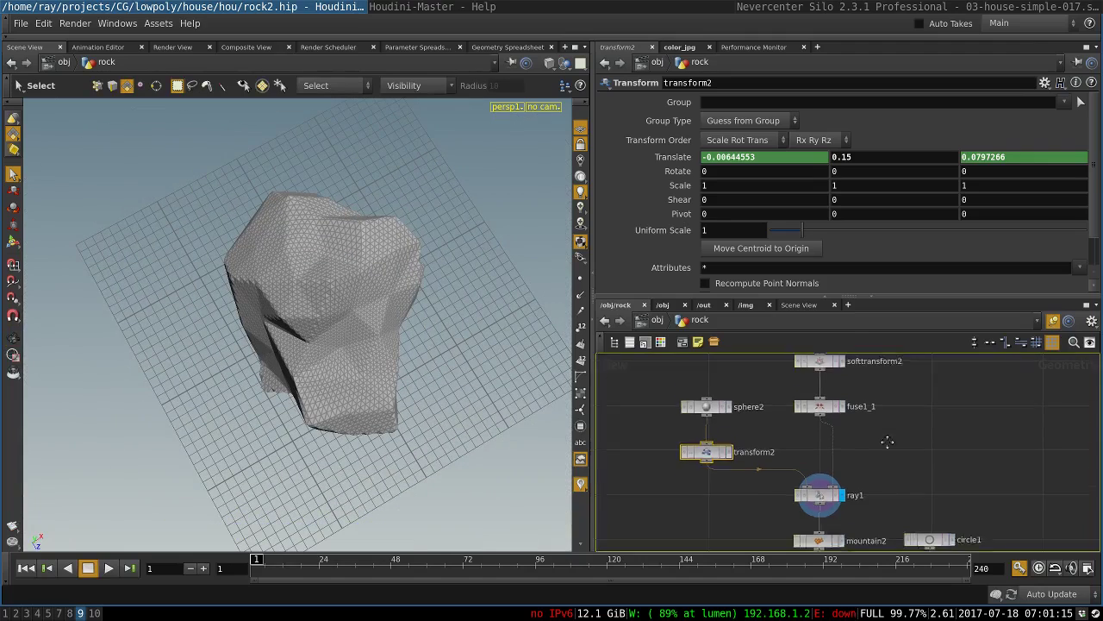
Show the fuse1_1 node's parameters and compare its large facets with the dense projected mesh from several angles
middle_click_drag(887, 441, 887, 465)
left_click(820, 432)
left_click_drag(395, 310, 404, 283)
left_click_drag(333, 231, 345, 302)
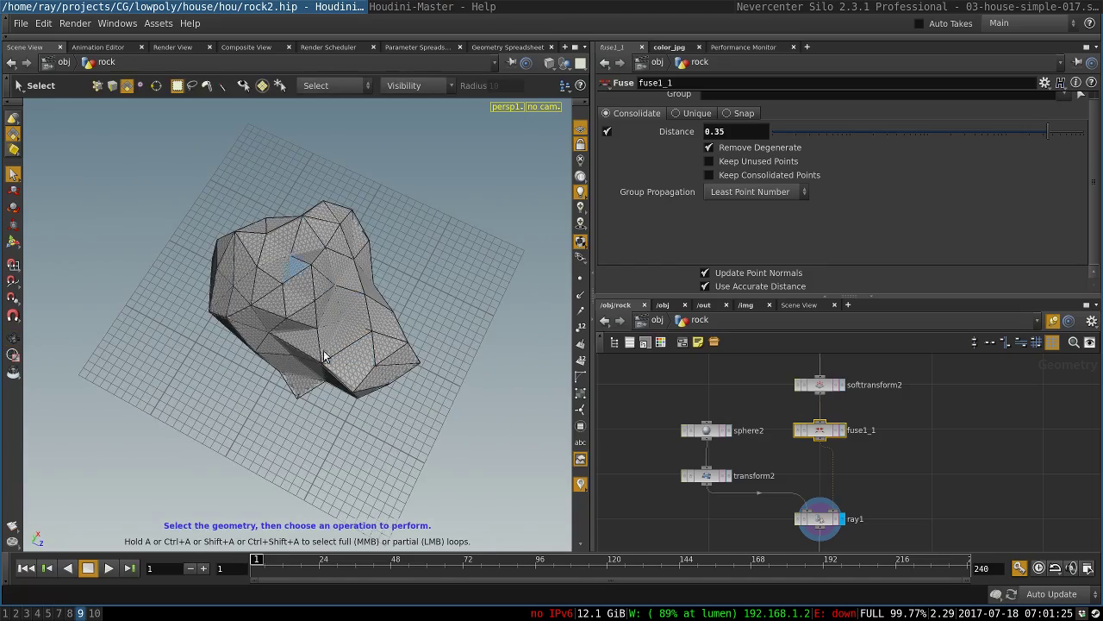
right_click_drag(305, 382, 359, 362, "alt")
left_click_drag(360, 362, 379, 314, "alt")
middle_click_drag(909, 474, 916, 350)
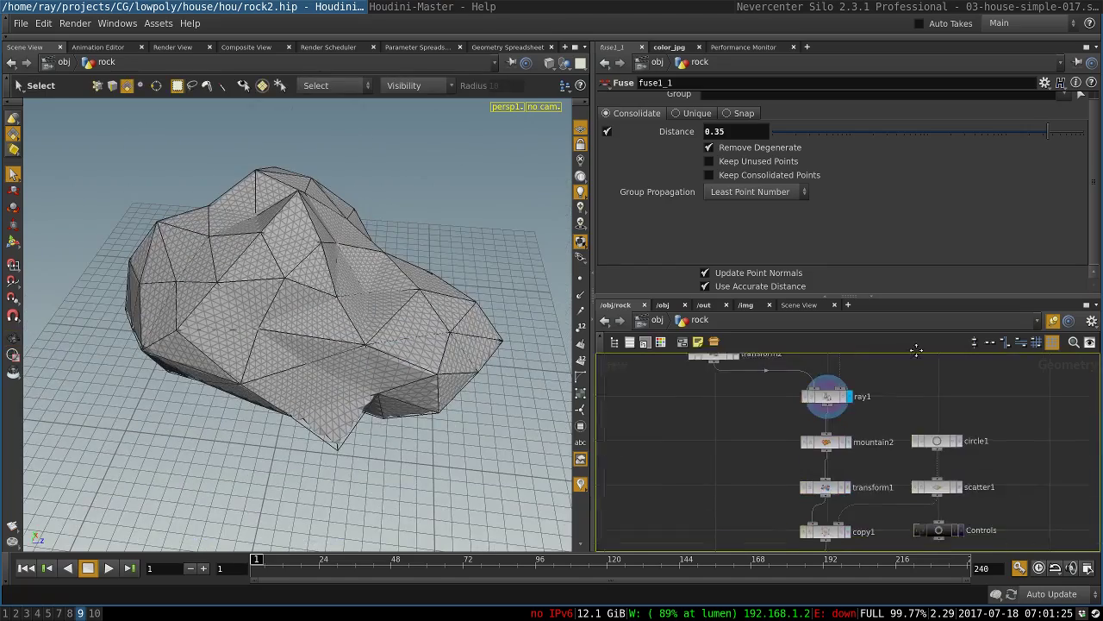
right_click_drag(888, 405, 888, 454)
middle_click_drag(937, 513, 943, 415)
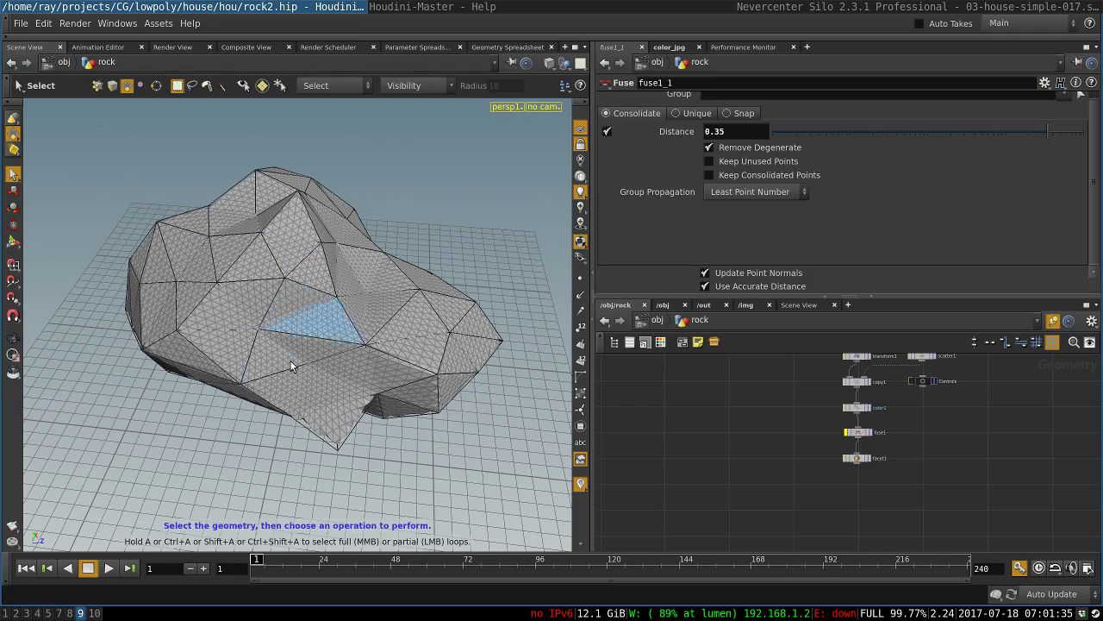
left_click_drag(333, 297, 315, 316)
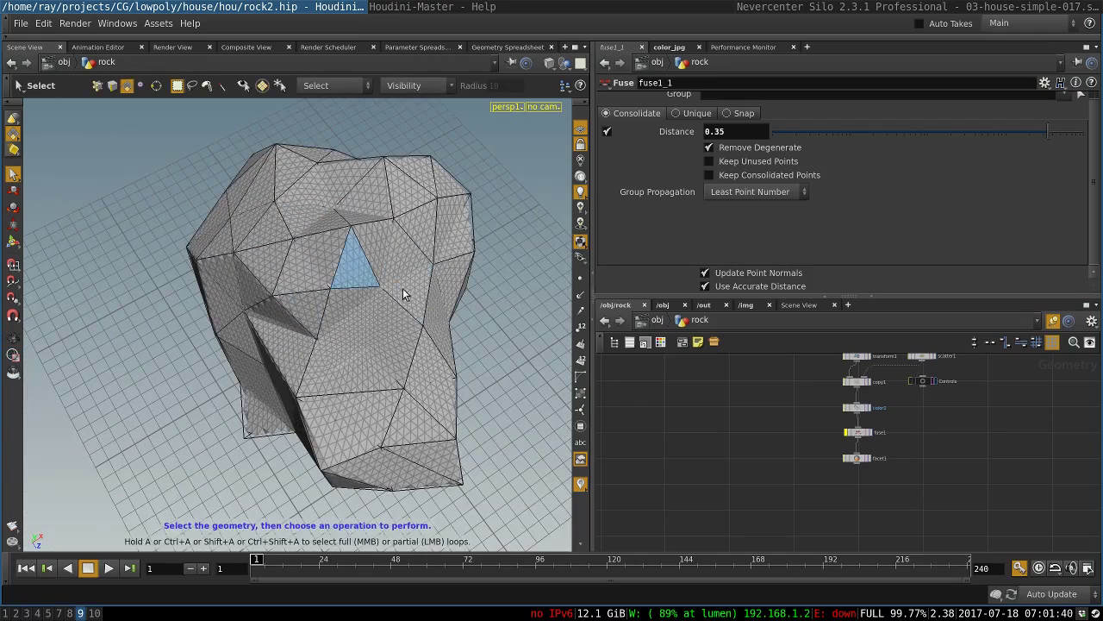
Set the sphere2 node's Center to 1 on the X axis to shift the ray projection's source
middle_click_drag(765, 390, 696, 548)
left_click(725, 425)
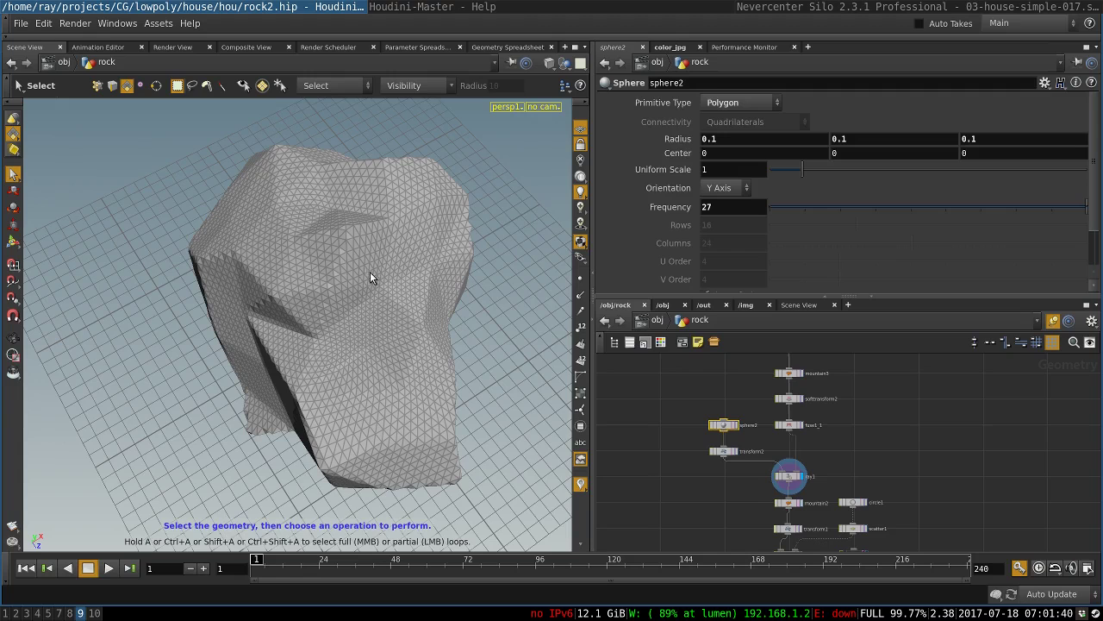
middle_click_drag(733, 158, 776, 158)
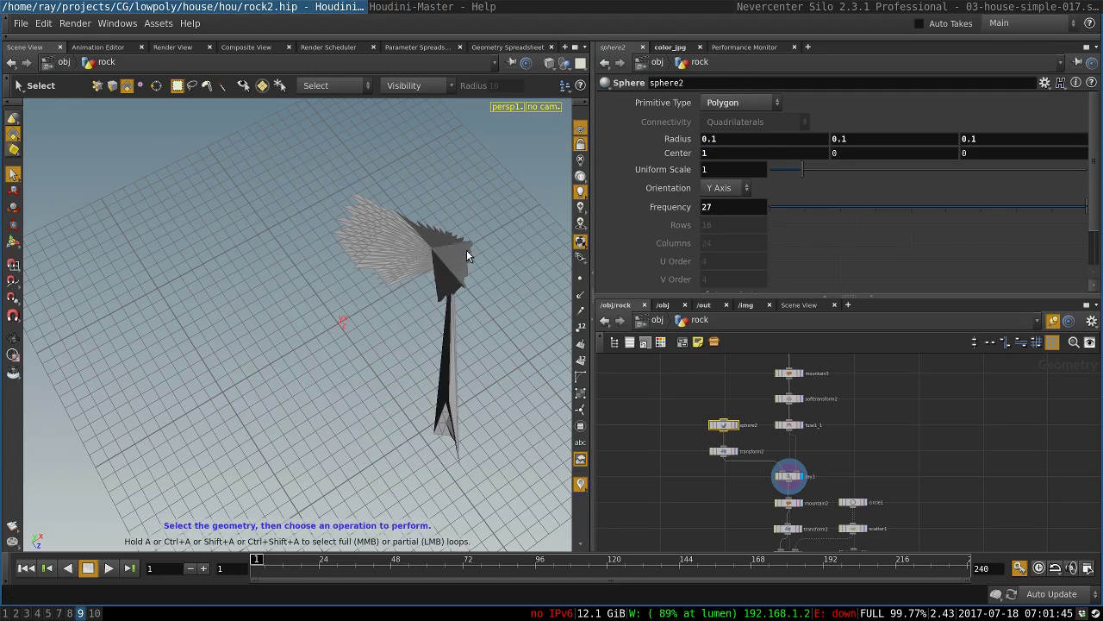